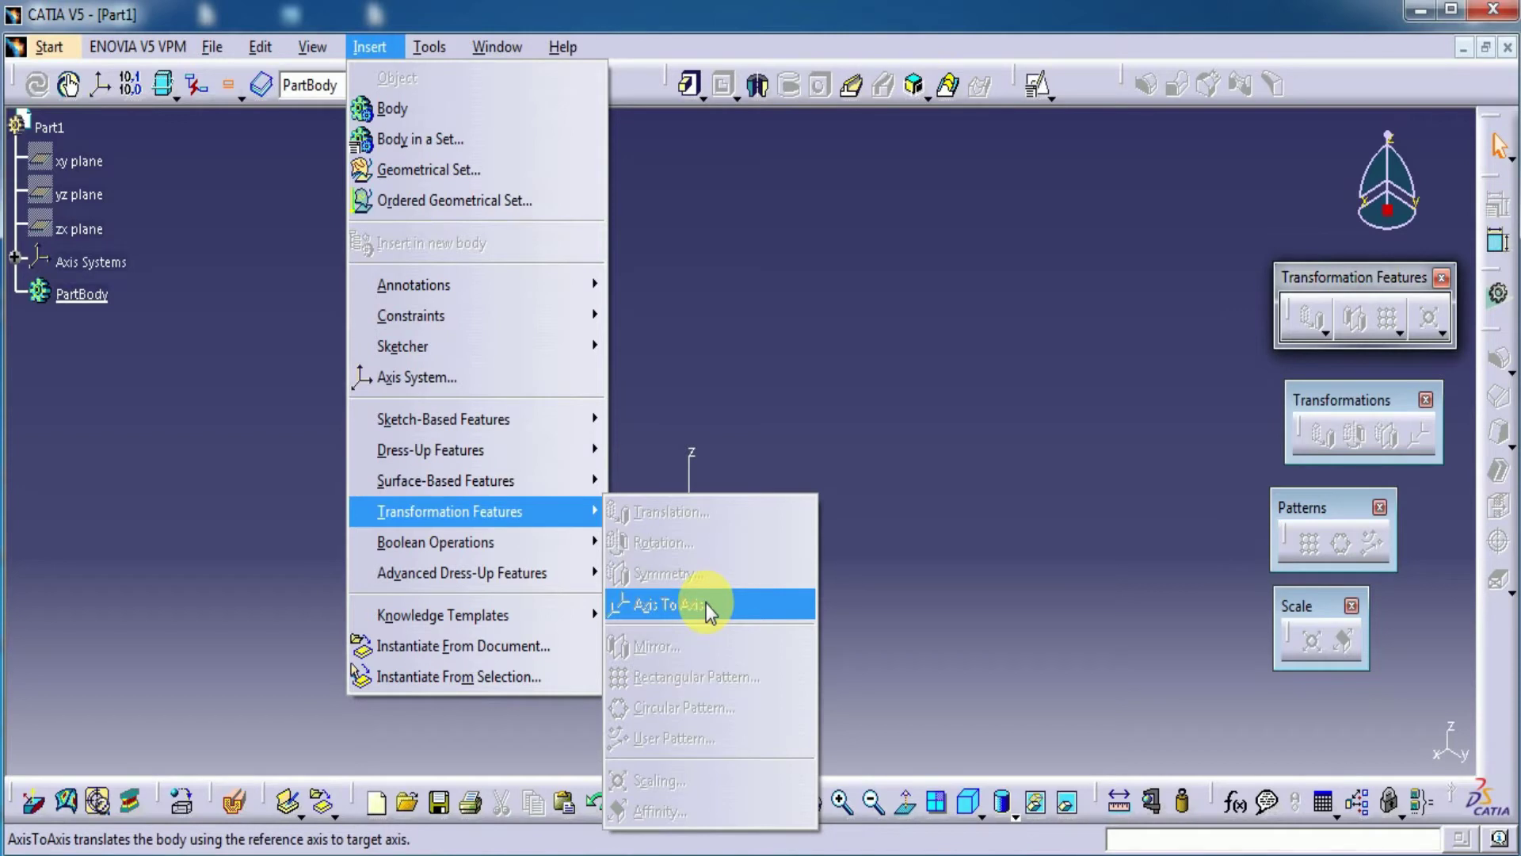
pyautogui.click(1066, 383)
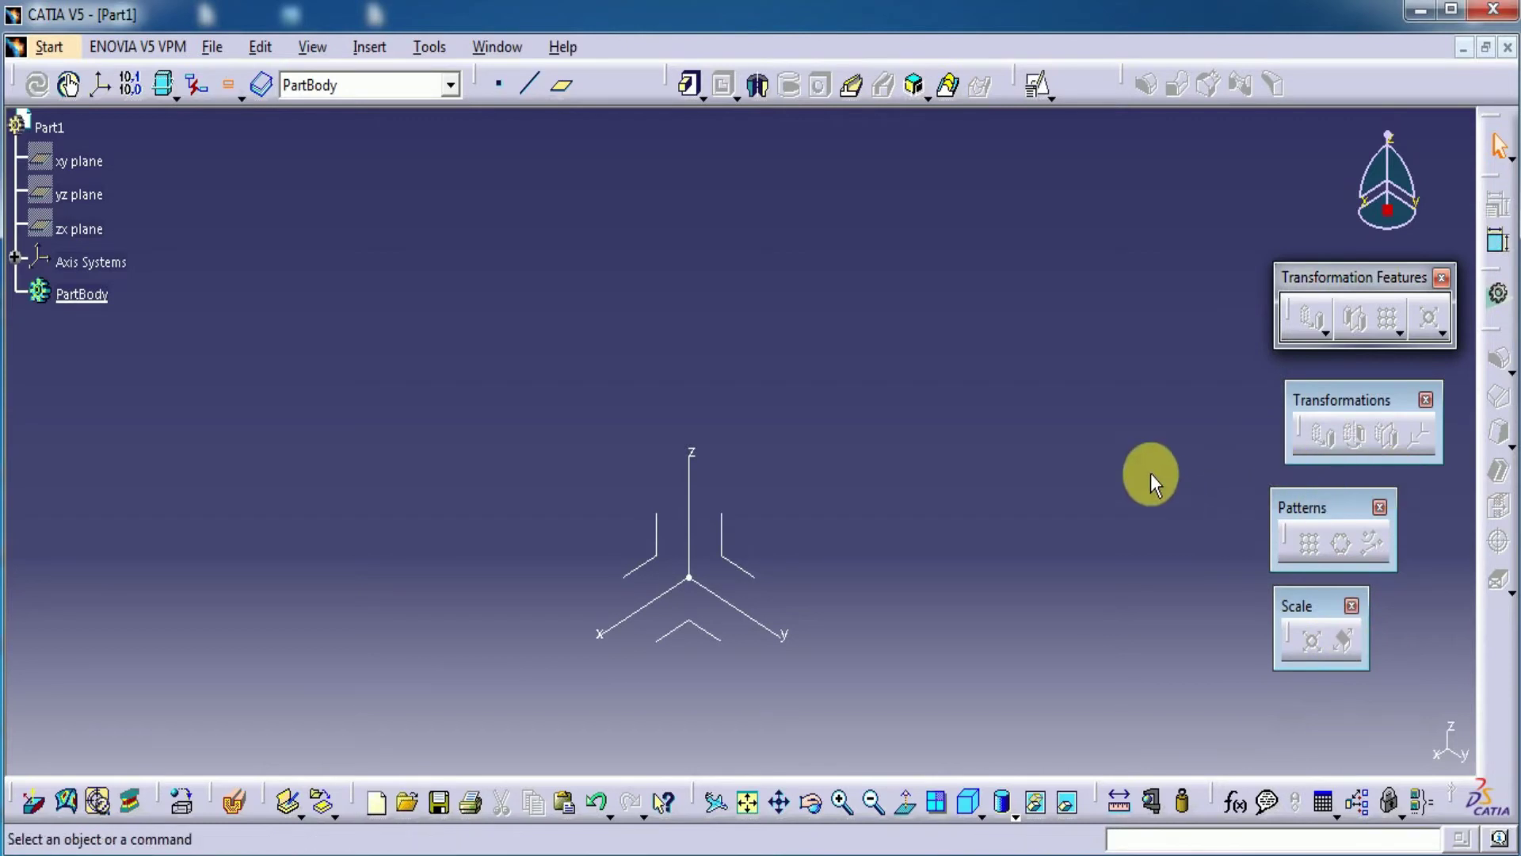
pyautogui.click(379, 44)
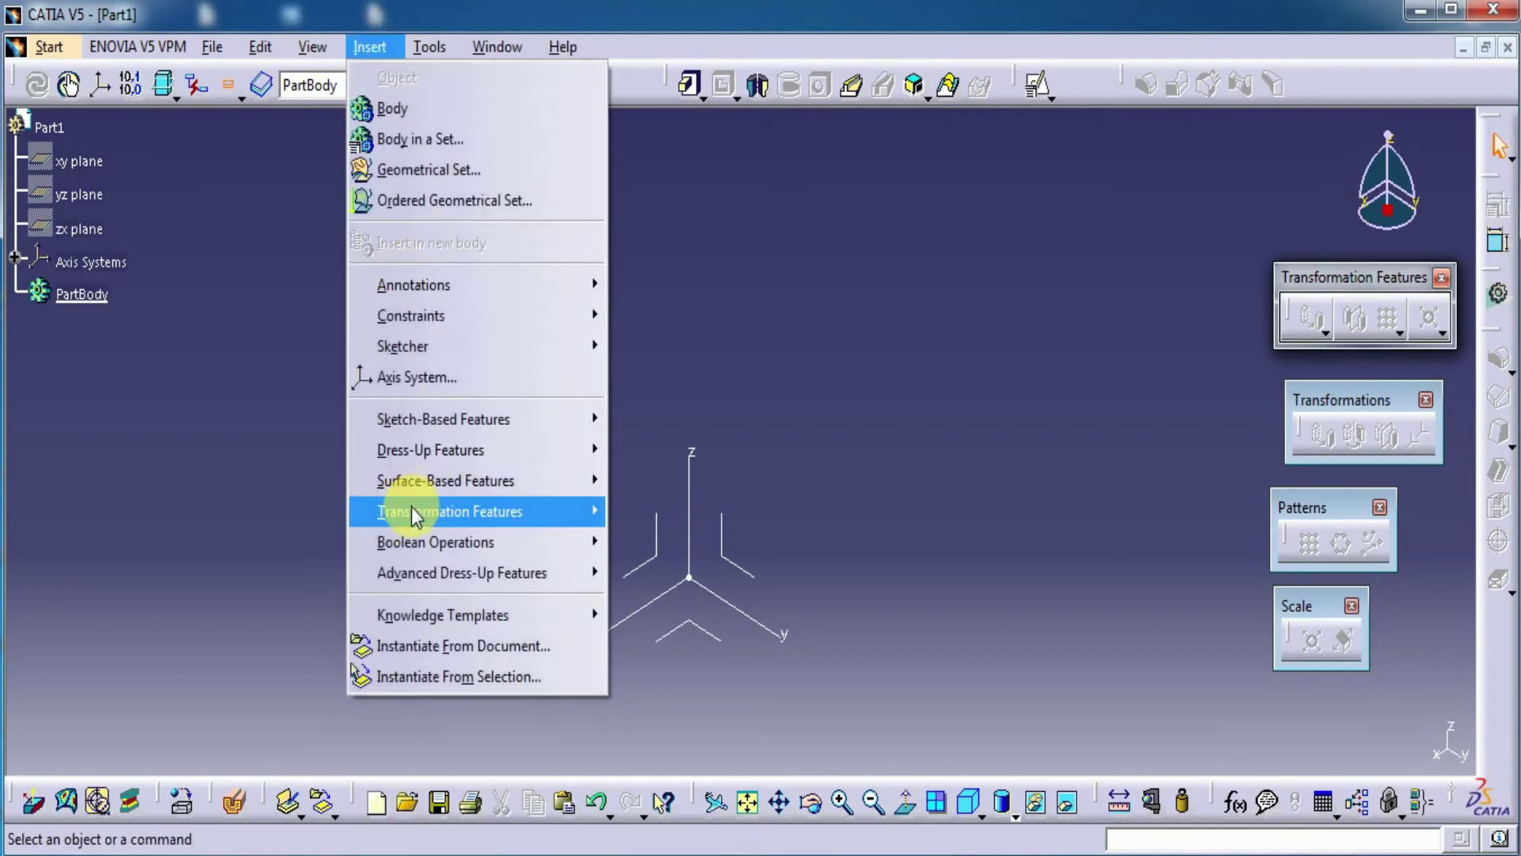
pyautogui.moveTo(411, 511)
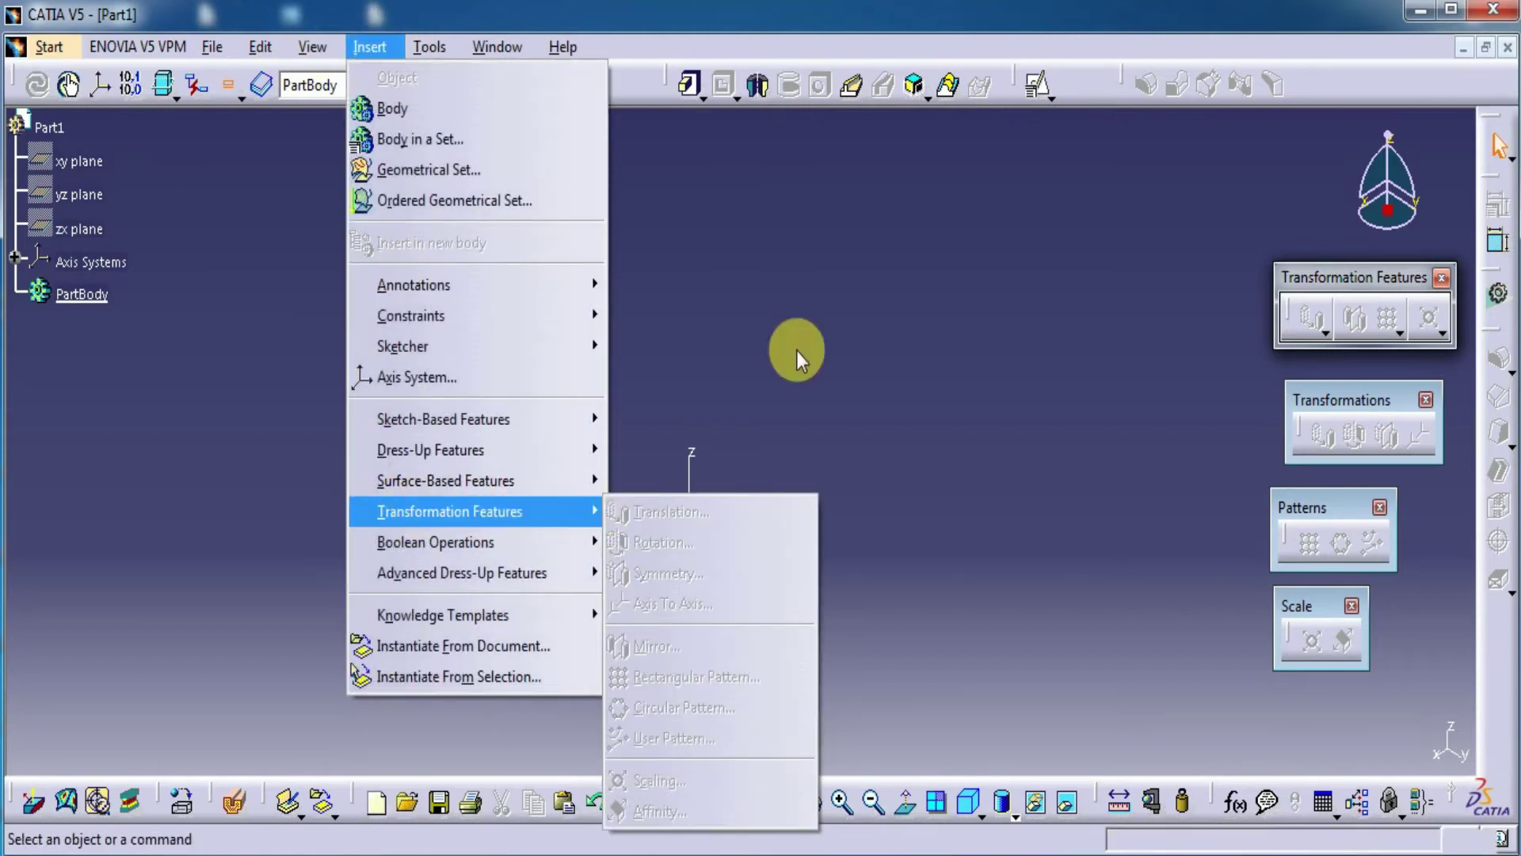
pyautogui.click(792, 327)
# Step: Create a positioned sketch on the YZ plane and draw a hexagon centred on the origin with horizontal upper and lower sides
pyautogui.click(745, 575)
pyautogui.click(1035, 84)
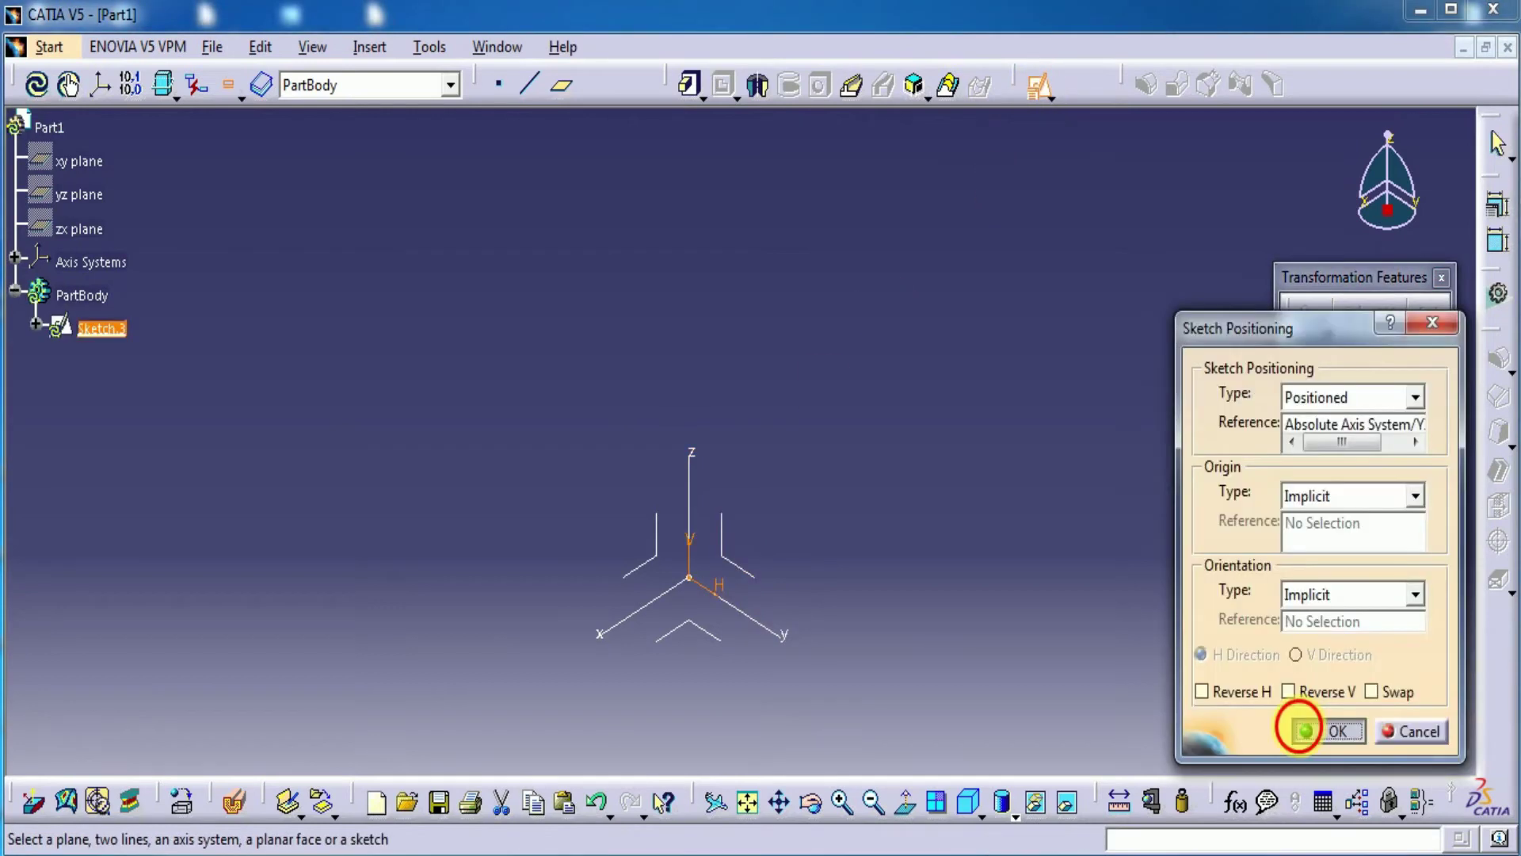
pyautogui.click(1315, 726)
pyautogui.click(1450, 318)
pyautogui.click(665, 653)
pyautogui.moveTo(672, 398); pyautogui.dragTo(661, 269, button='middle')
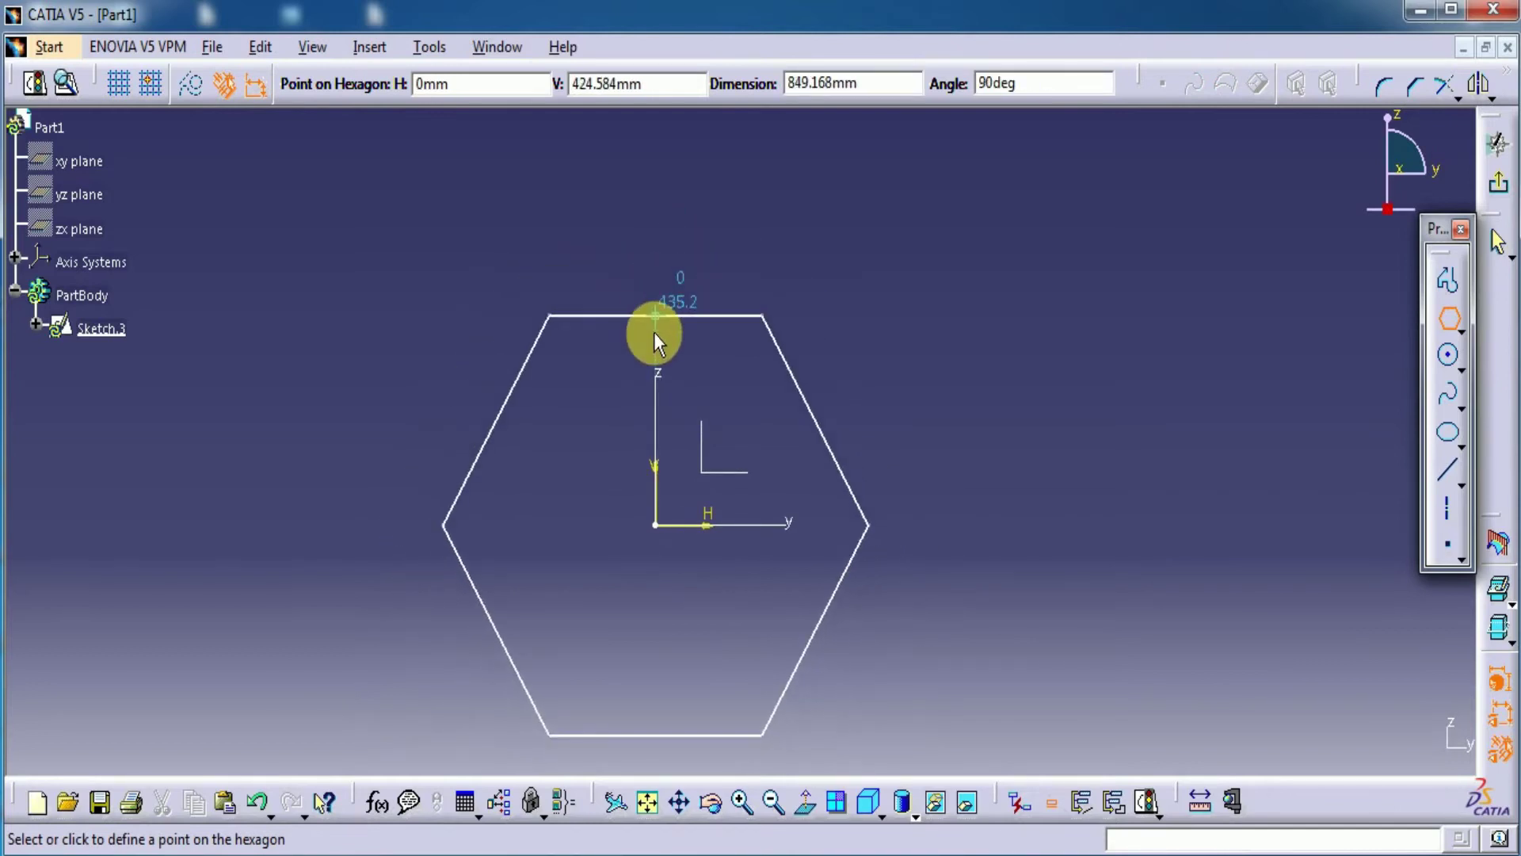
pyautogui.click(653, 335)
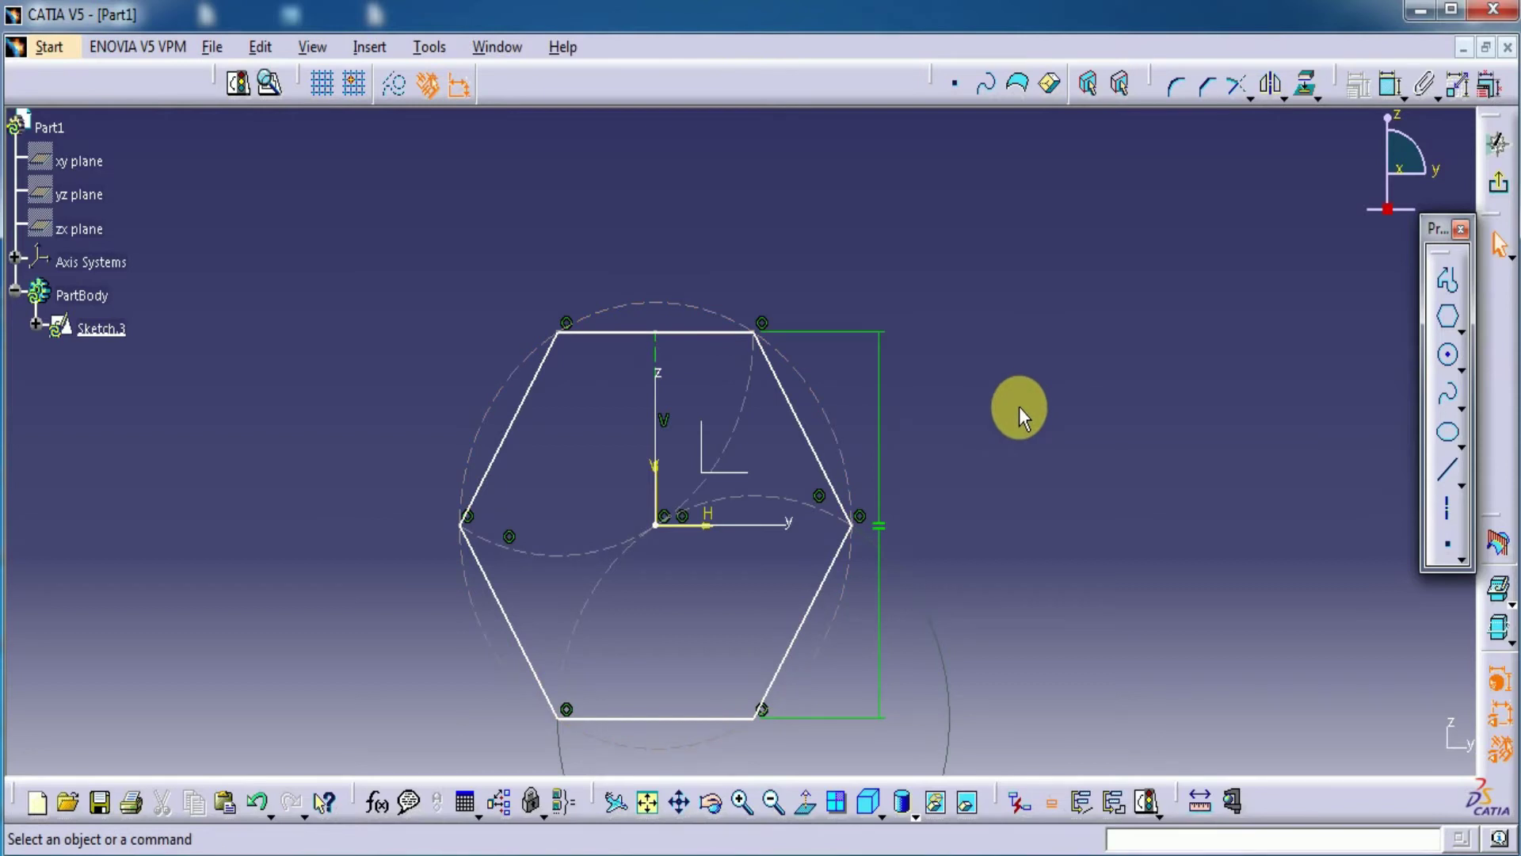
# Step: Finish the sketch and extrude the hexagon as a pad along X, previewing 80 mm before entering a larger length
pyautogui.click(1497, 185)
pyautogui.click(692, 85)
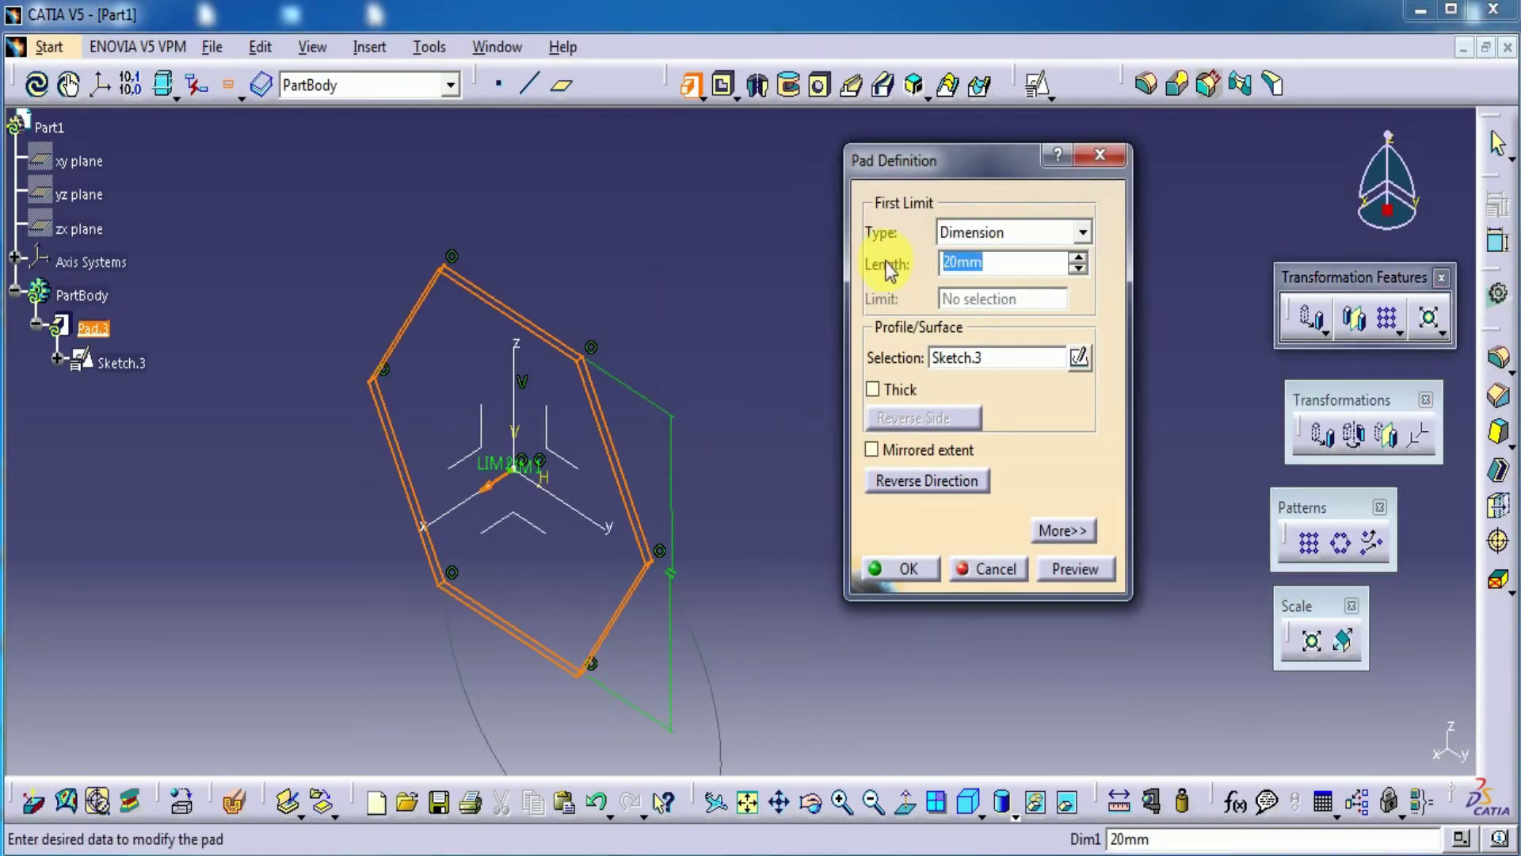
pyautogui.write('80')
pyautogui.click(1073, 569)
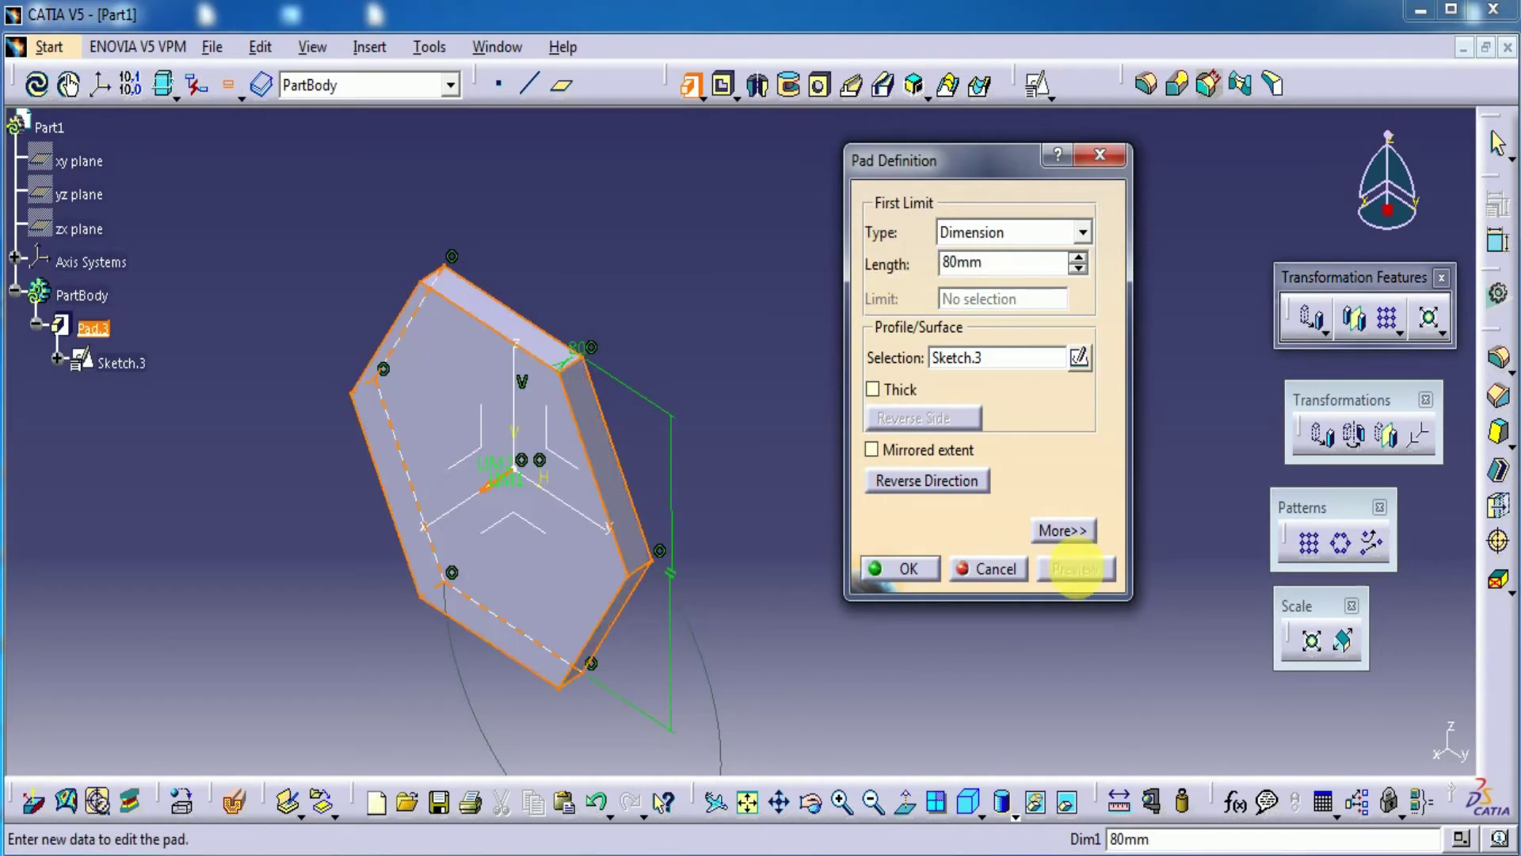
pyautogui.moveTo(984, 264); pyautogui.dragTo(917, 270)
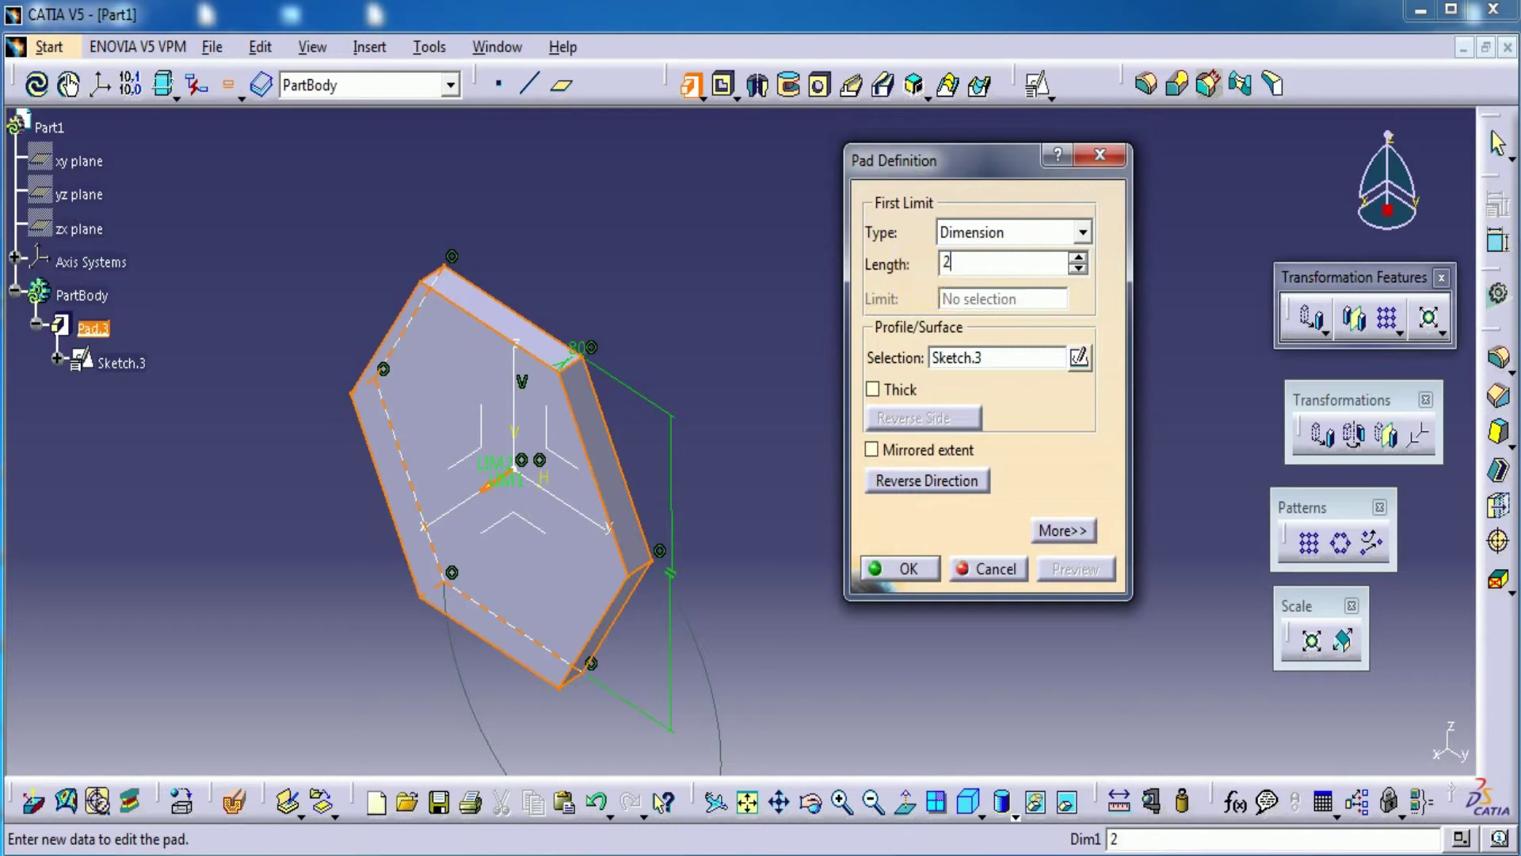
pyautogui.click(900, 569)
pyautogui.moveTo(794, 563); pyautogui.dragTo(748, 519, button='middle')
pyautogui.click(797, 548)
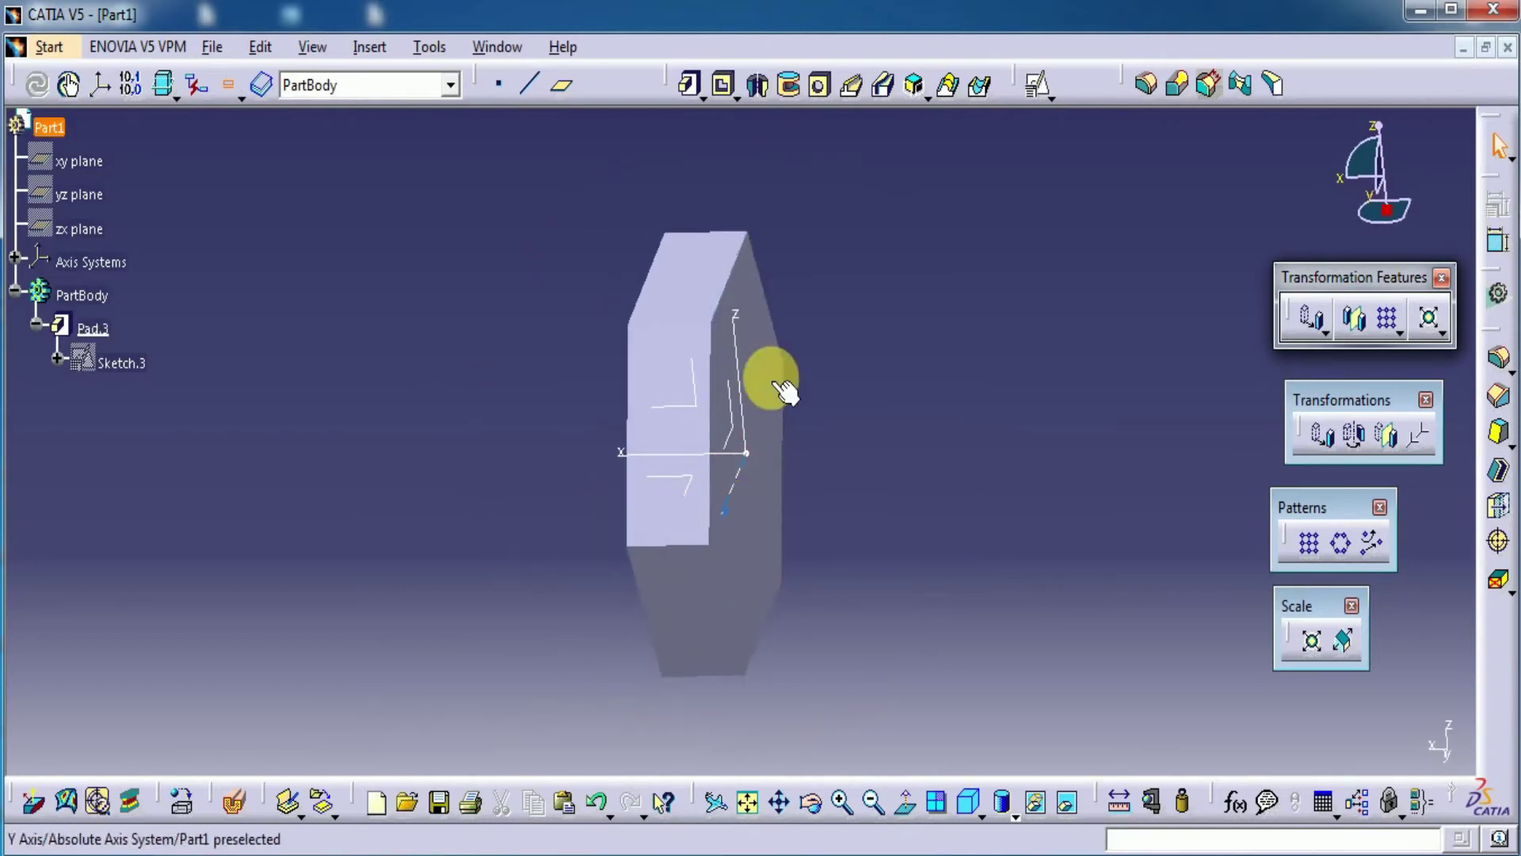
pyautogui.moveTo(626, 554); pyautogui.dragTo(854, 538, button='middle')
pyautogui.moveTo(636, 569); pyautogui.dragTo(594, 605, button='middle')
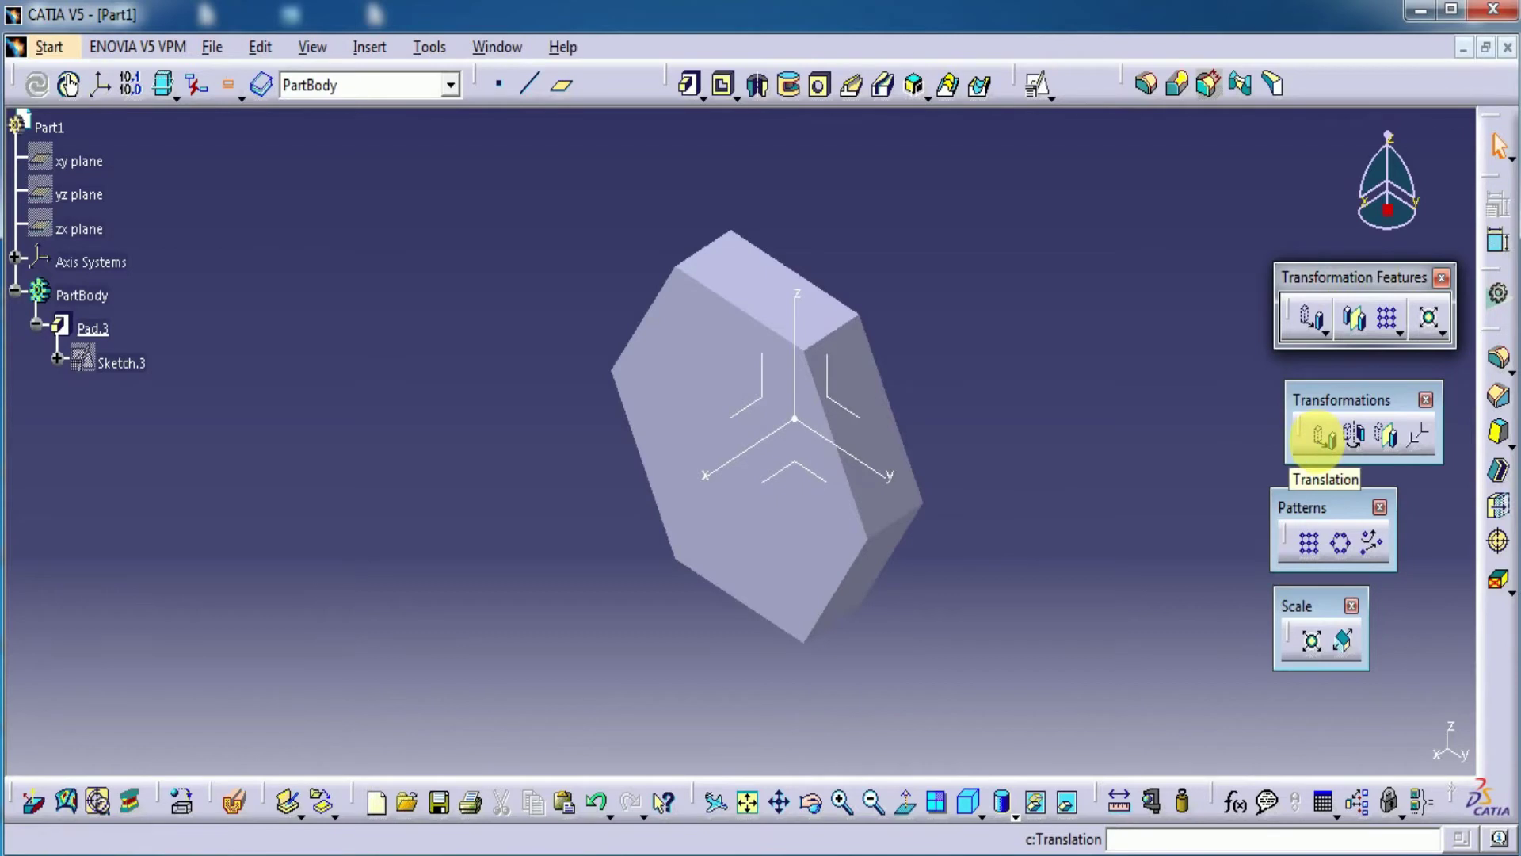
# Step: Translate the hexagonal pad in the positive X axis direction using the Direction, distance vector definition, keeping the transformation specifications
pyautogui.click(1322, 435)
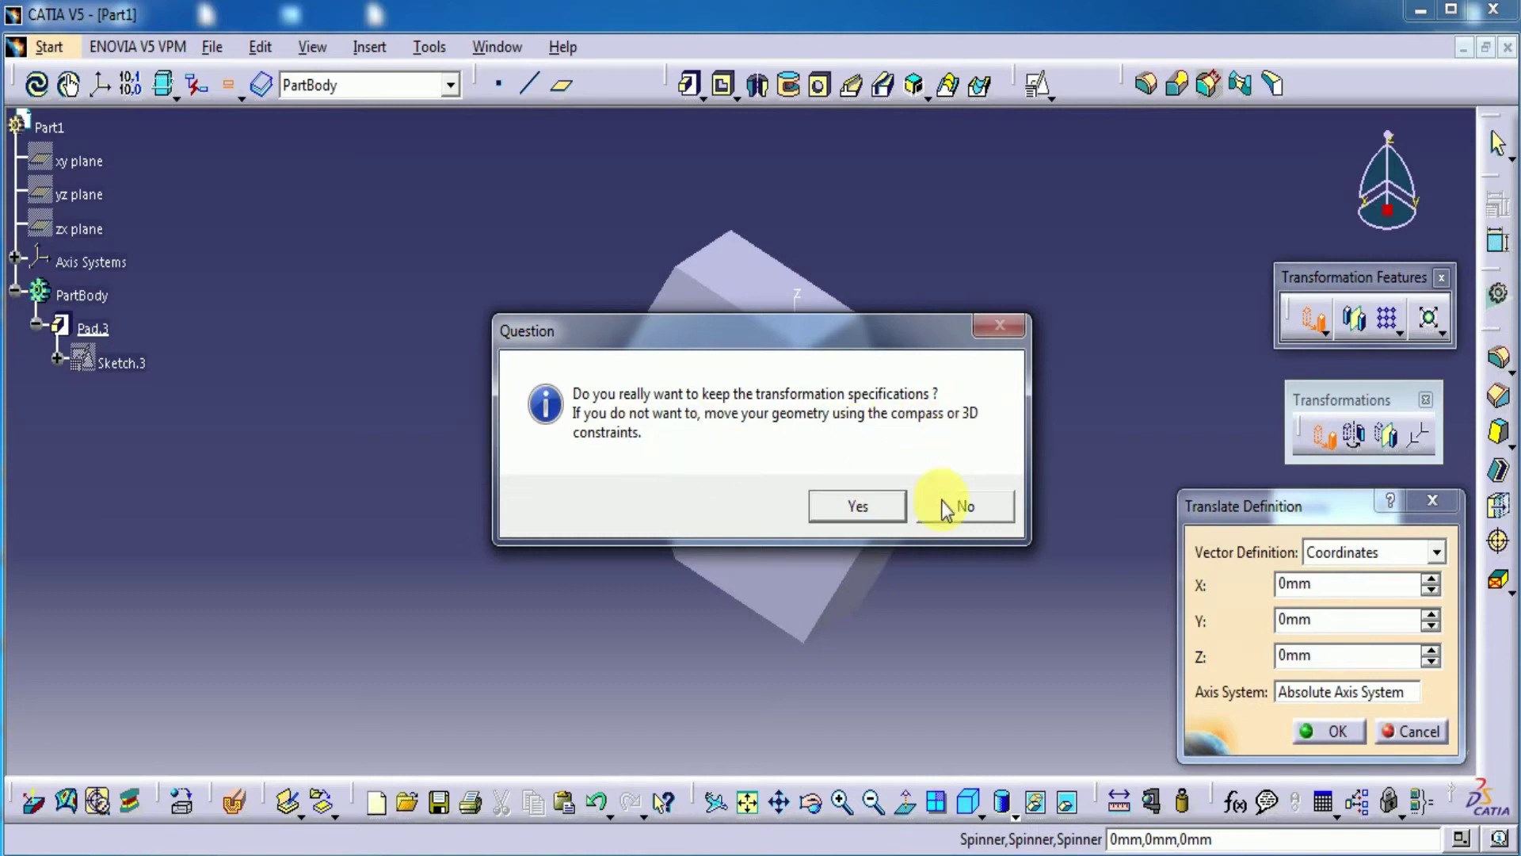
pyautogui.click(855, 507)
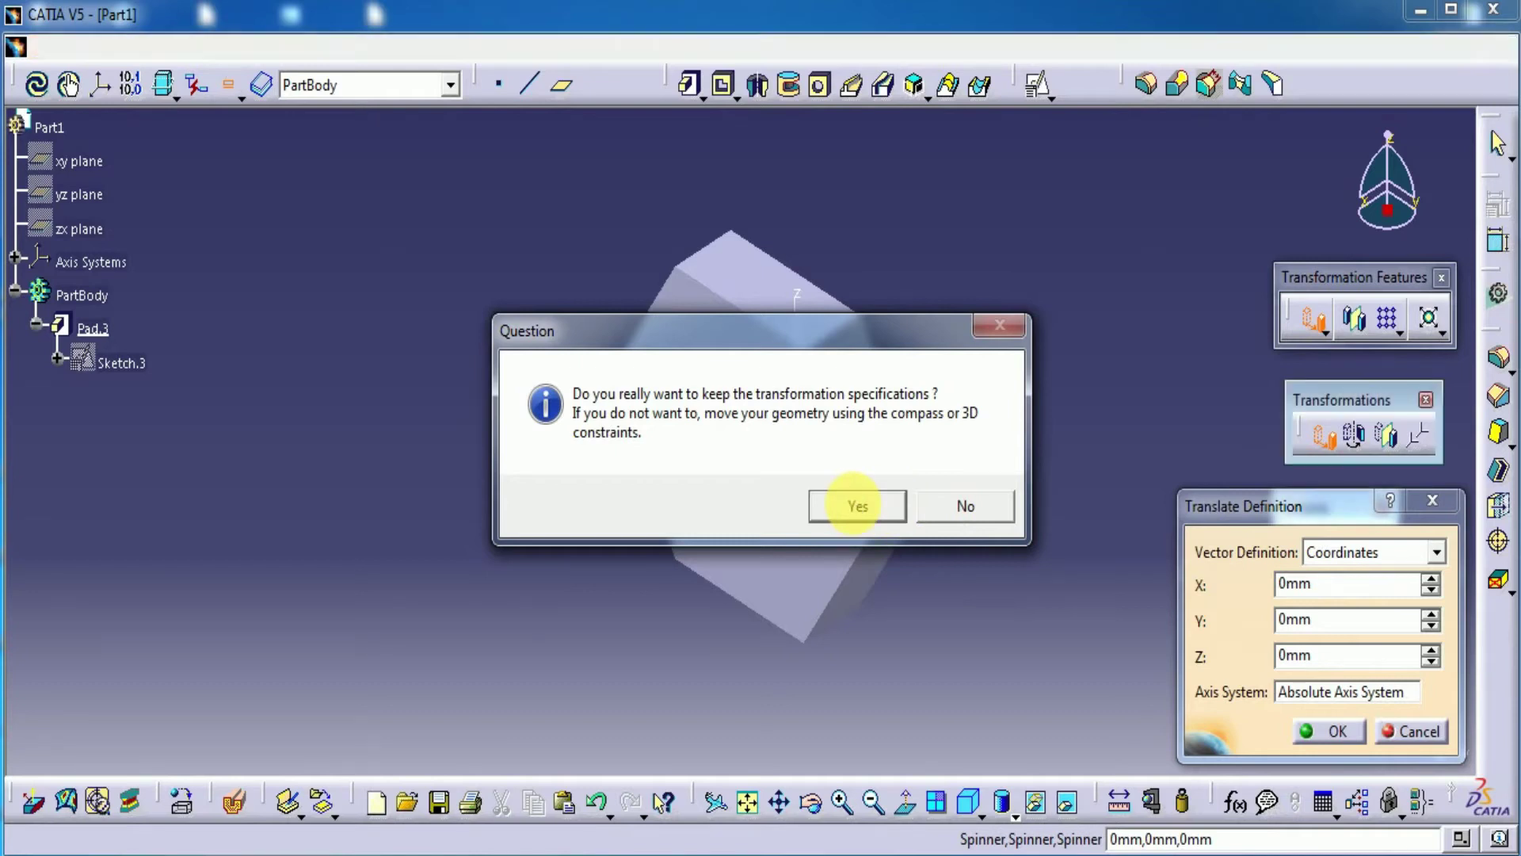
pyautogui.moveTo(1002, 500); pyautogui.dragTo(923, 501, button='middle')
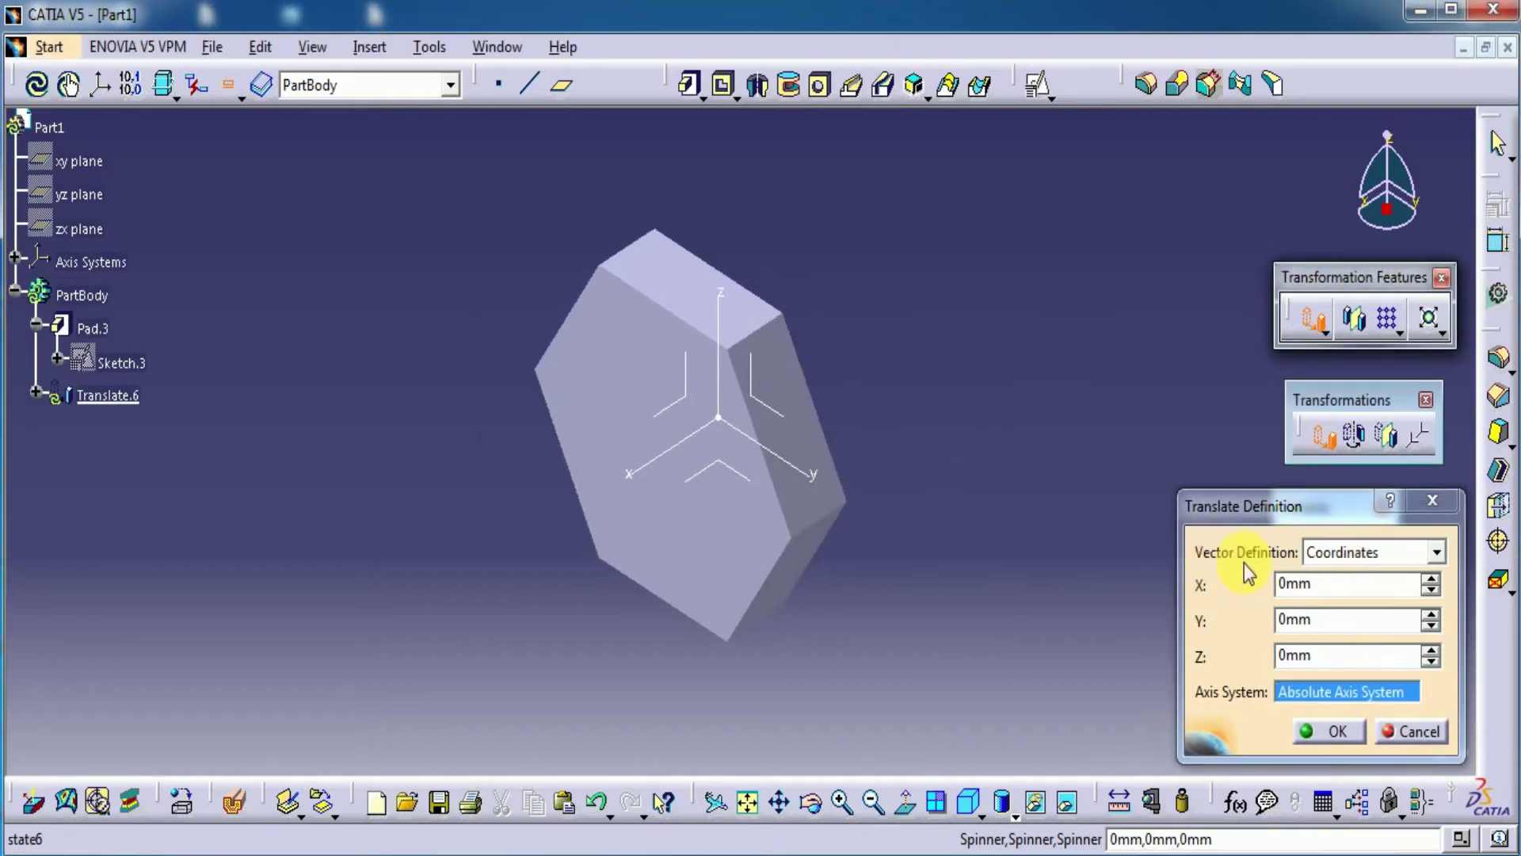
pyautogui.click(1400, 554)
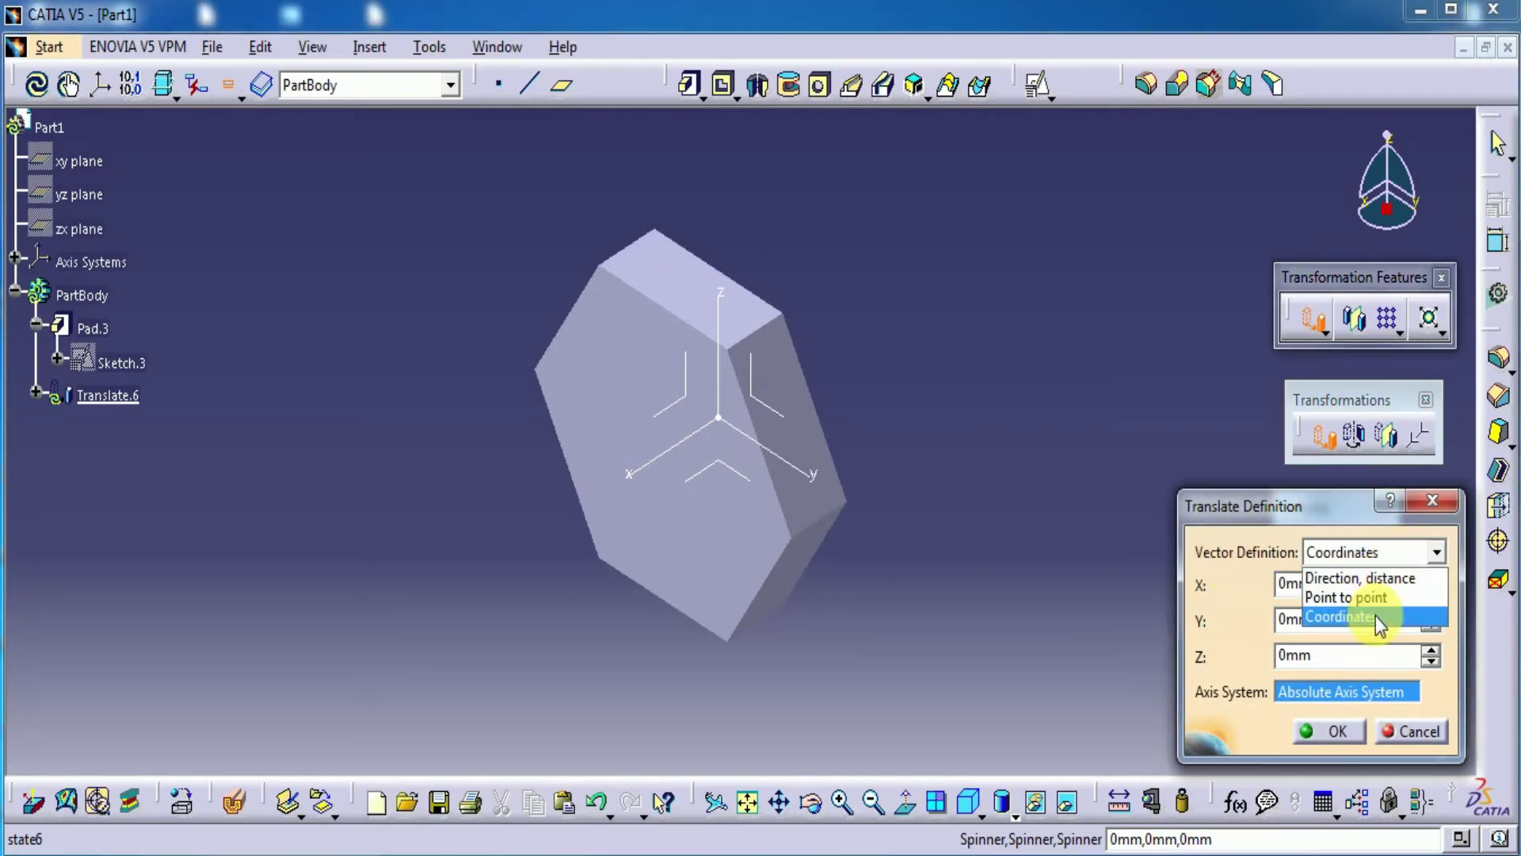
pyautogui.click(1385, 578)
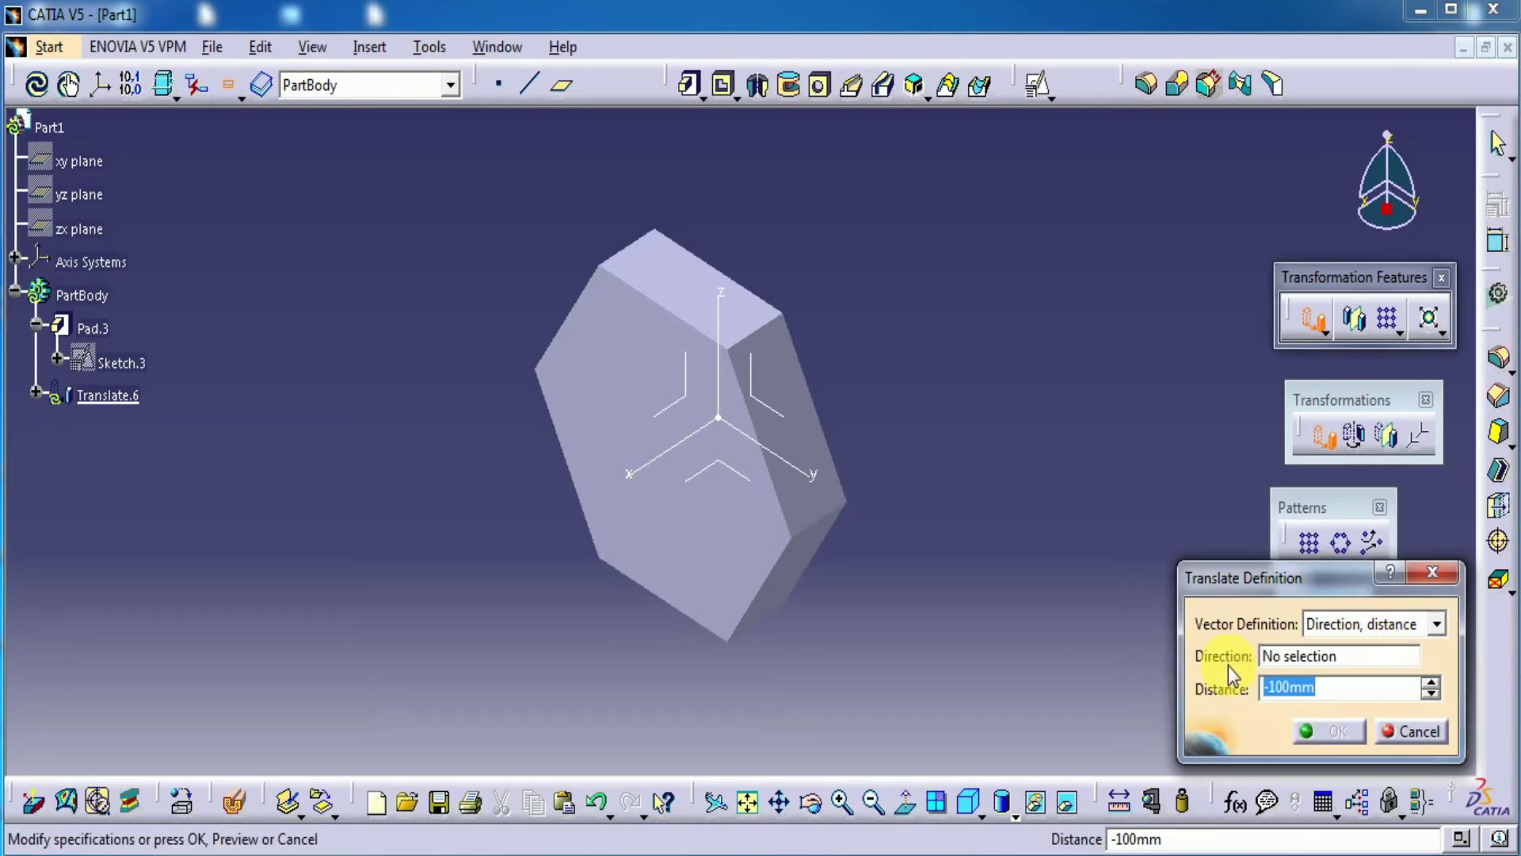
pyautogui.click(1333, 654)
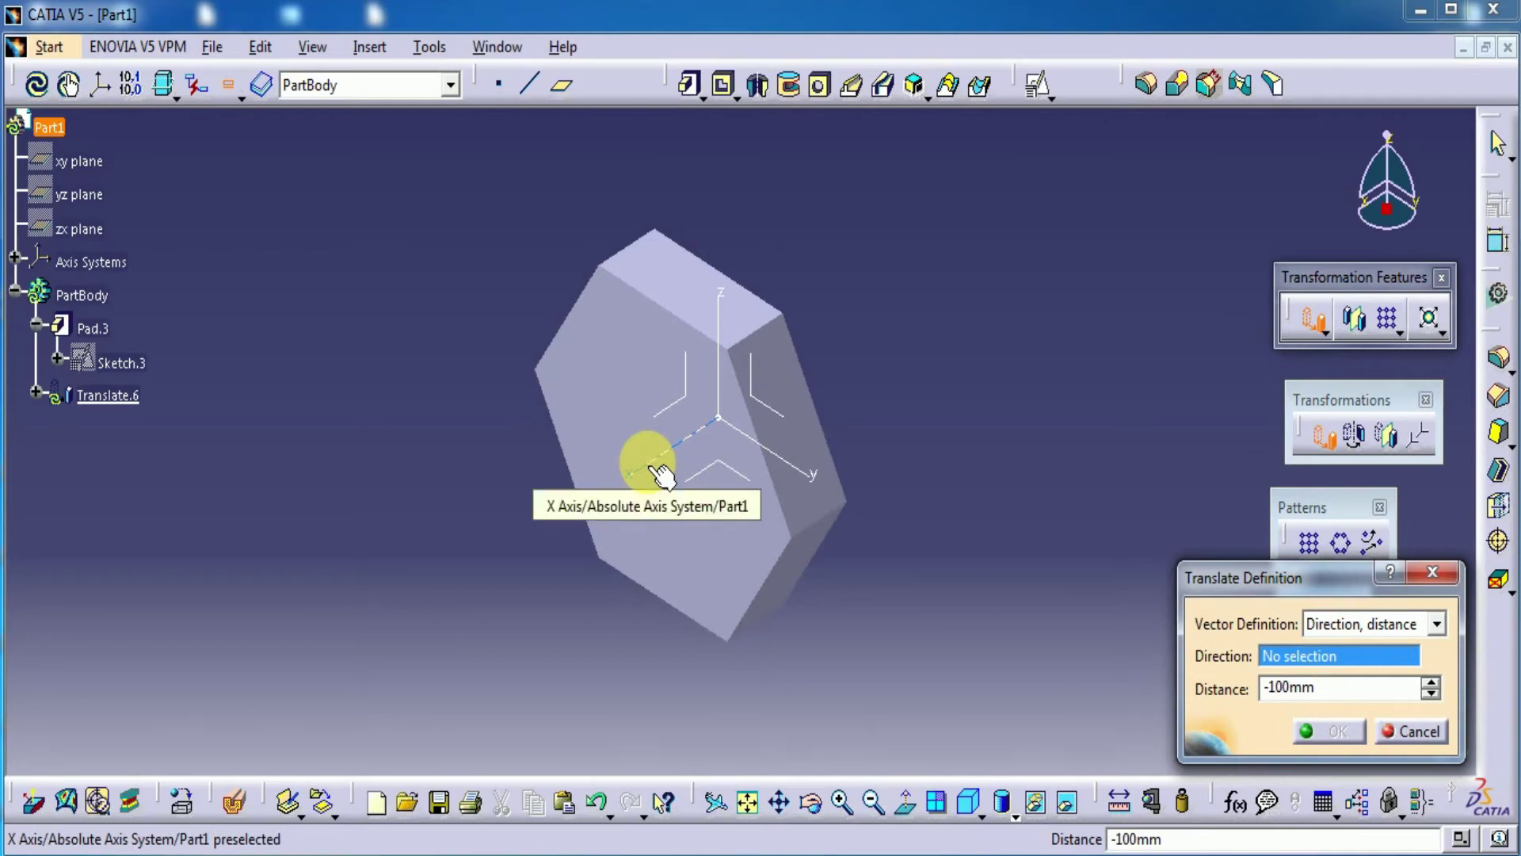
pyautogui.click(660, 474)
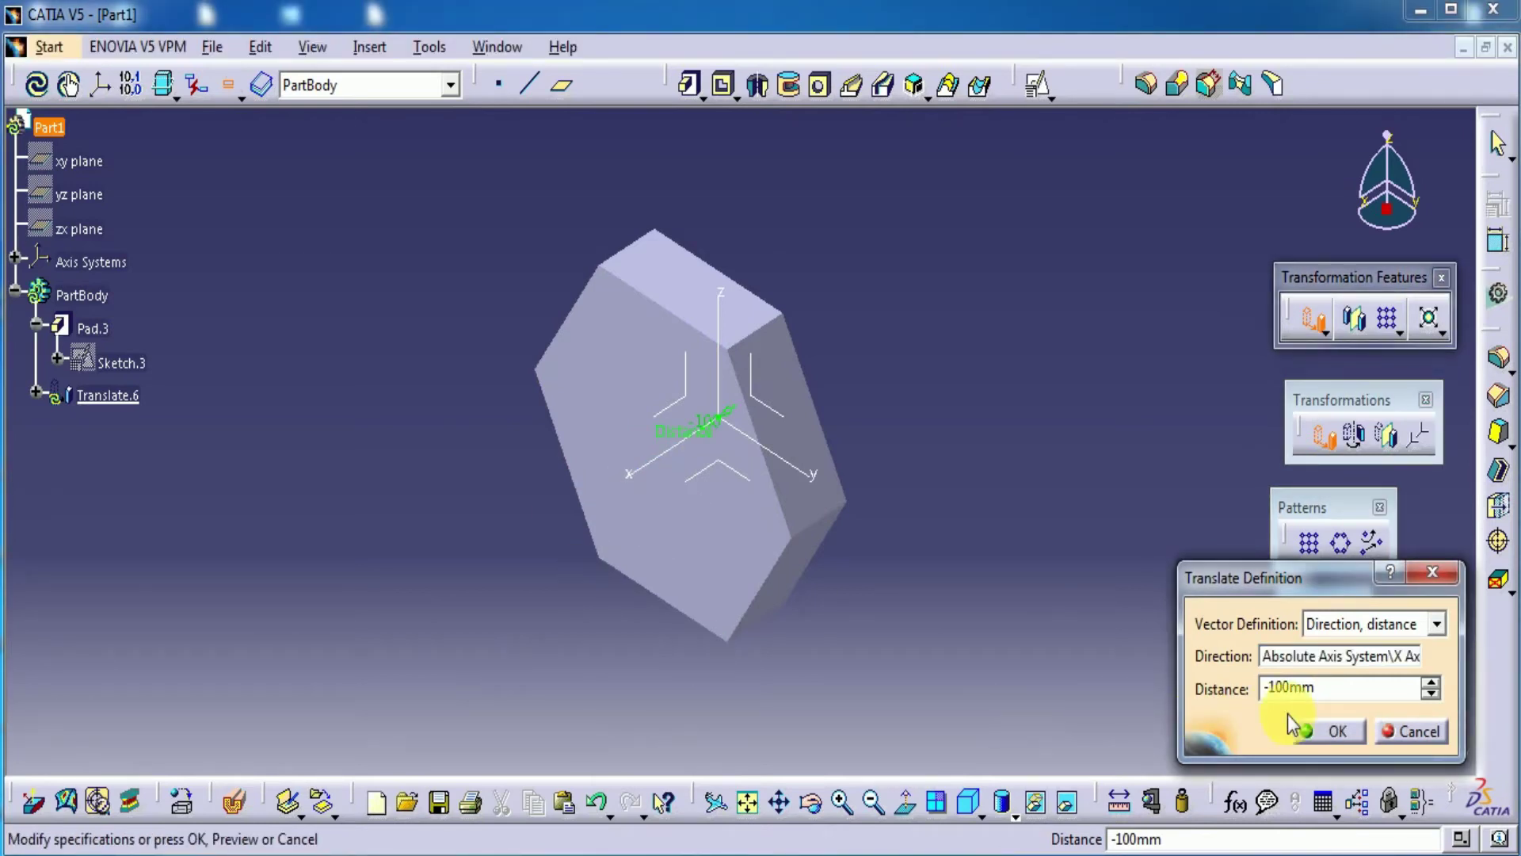
pyautogui.moveTo(1327, 691); pyautogui.dragTo(1183, 691)
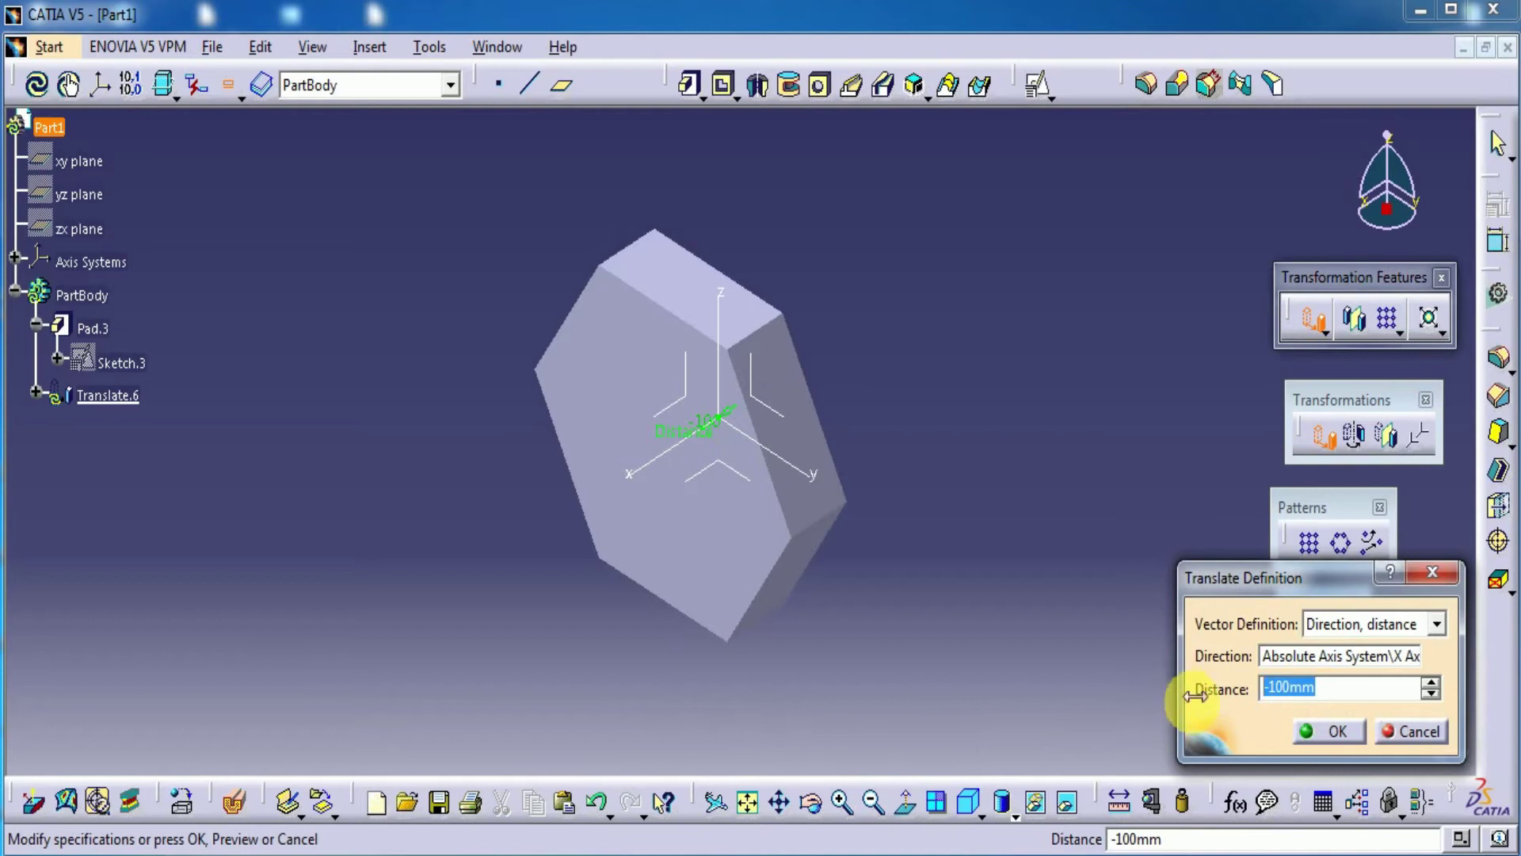
pyautogui.write('25')
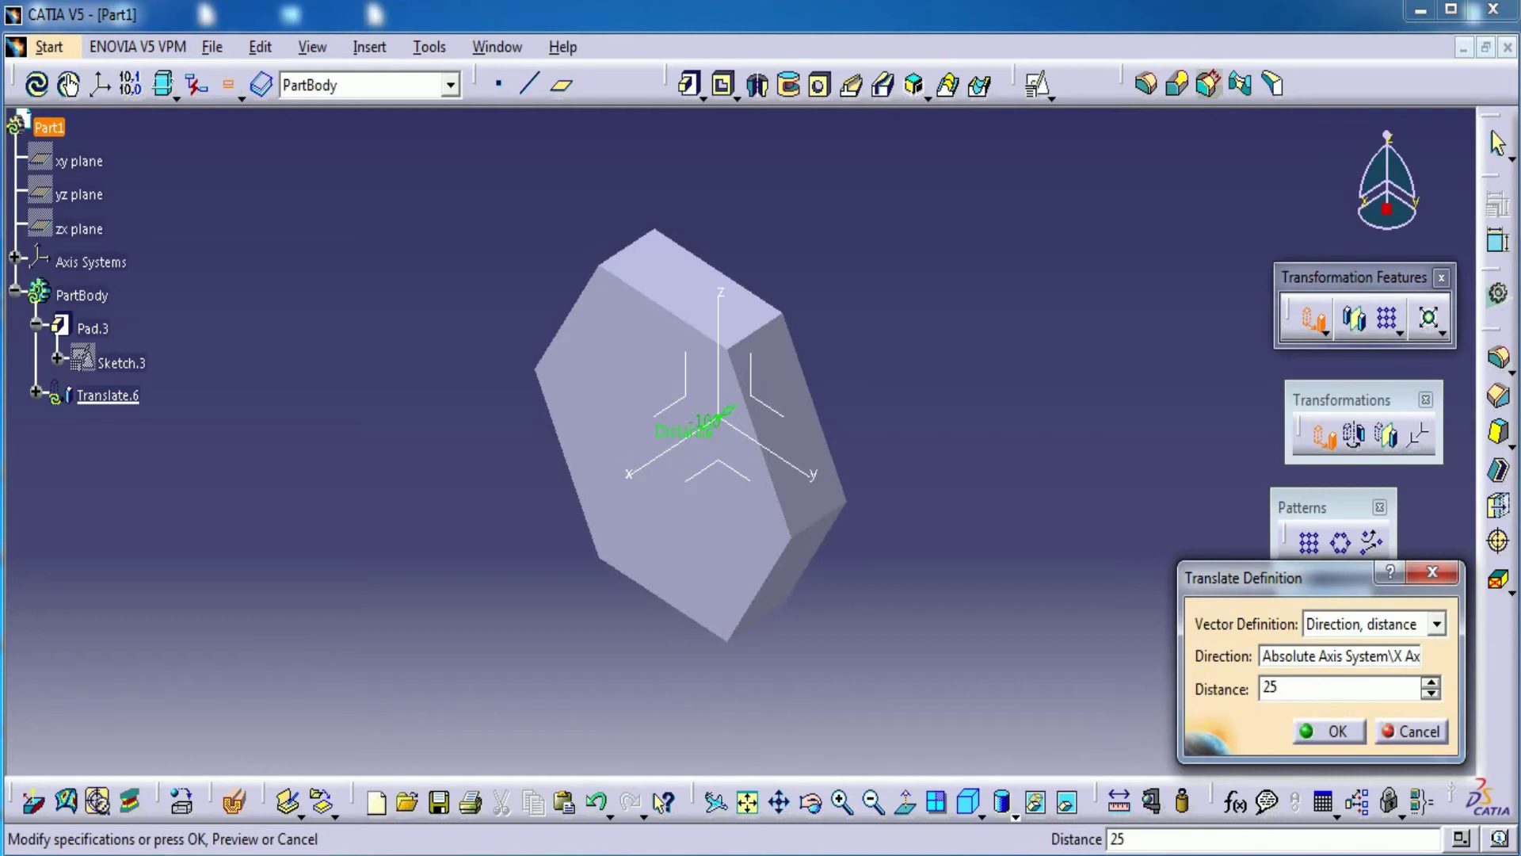
pyautogui.click(1334, 729)
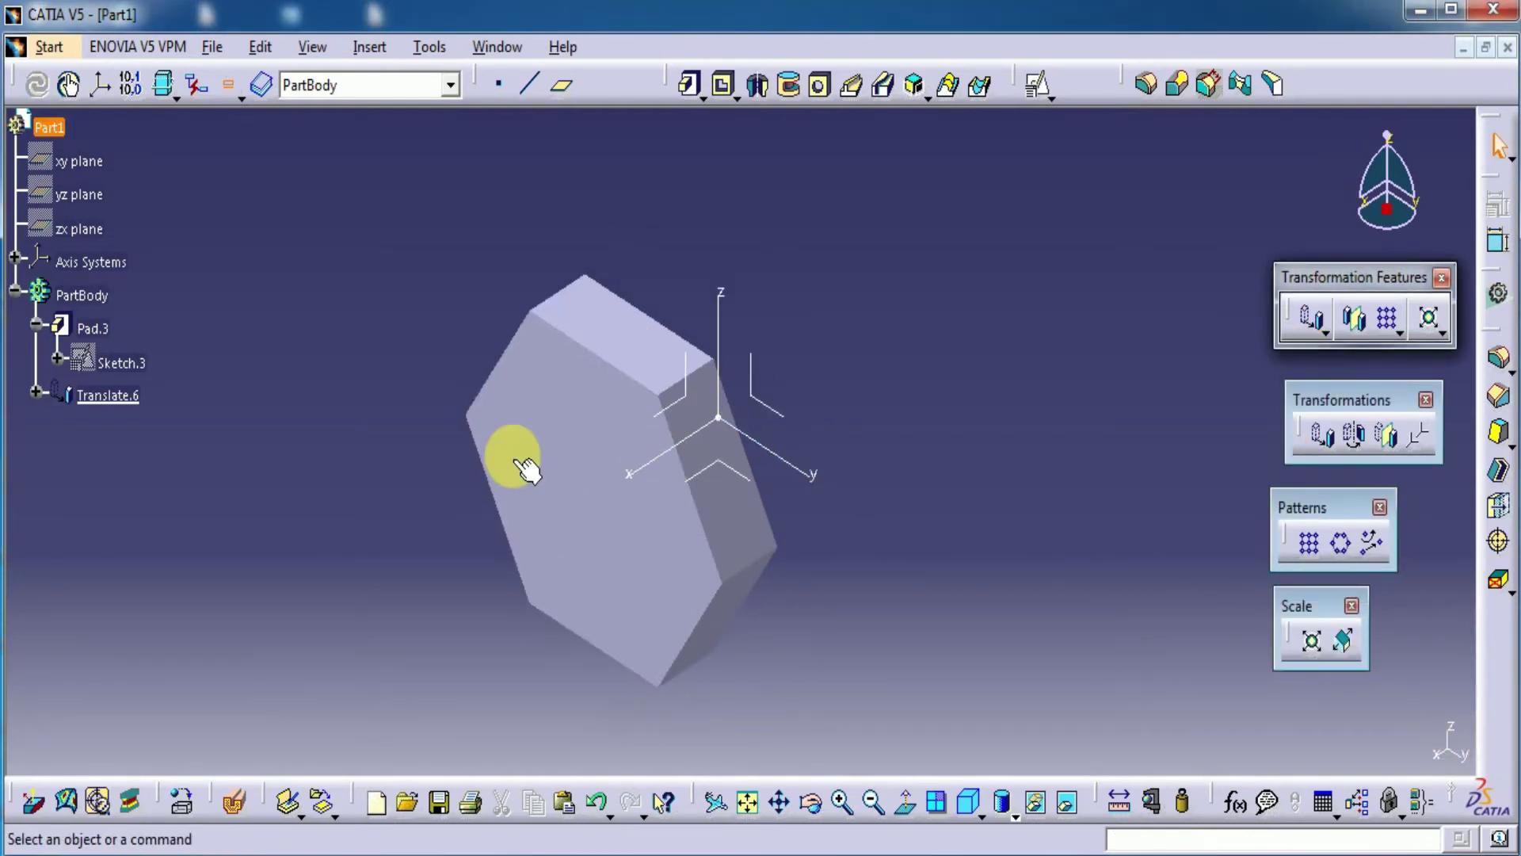
# Step: Undo the translation of the hexagonal pad
pyautogui.moveTo(703, 431); pyautogui.dragTo(787, 612, button='middle')
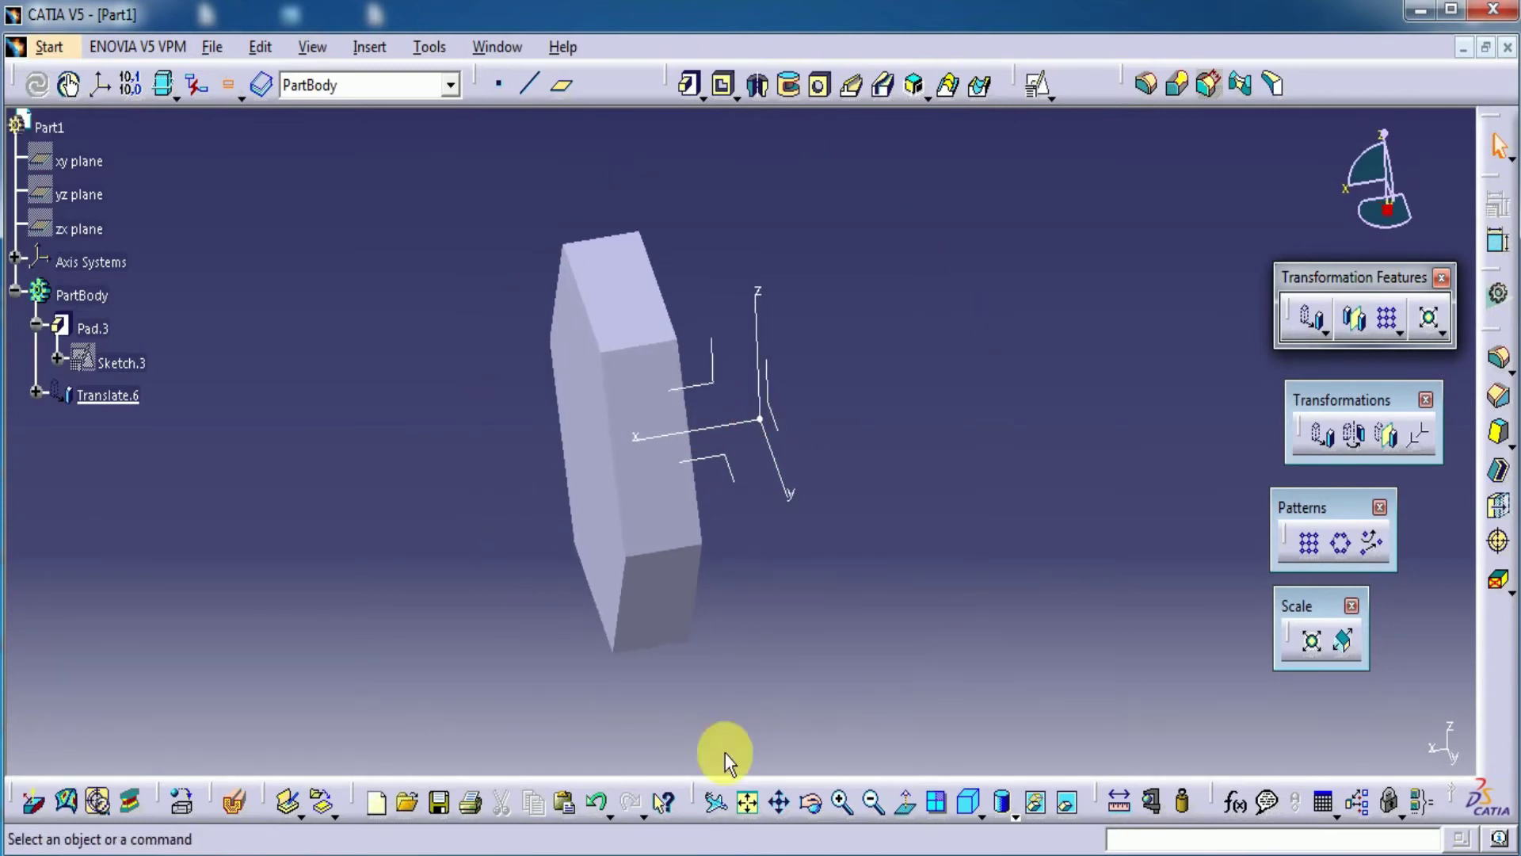
pyautogui.click(600, 805)
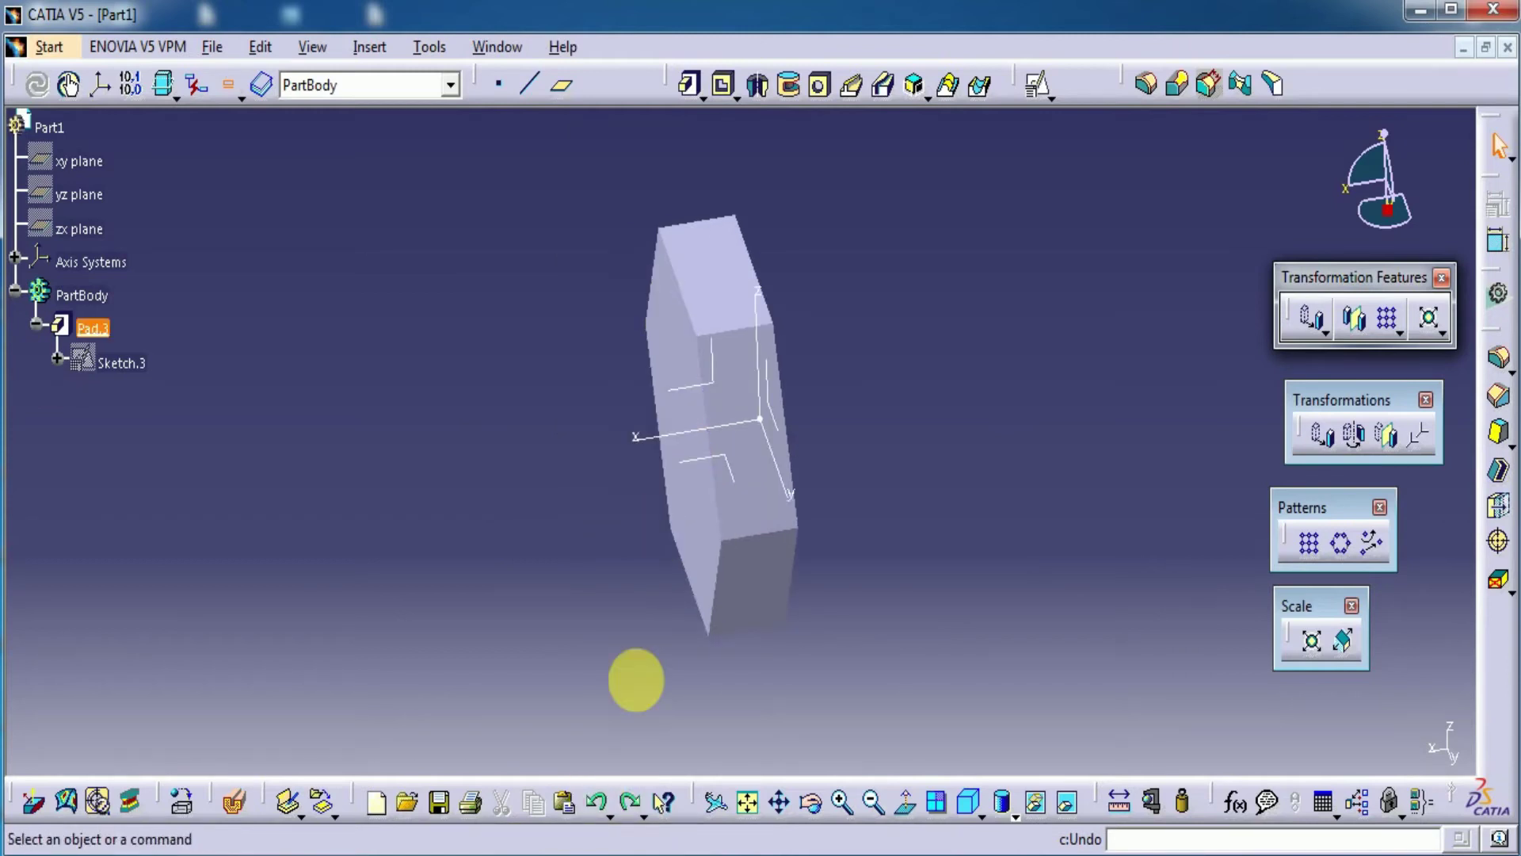
pyautogui.moveTo(637, 680); pyautogui.dragTo(911, 327, button='middle')
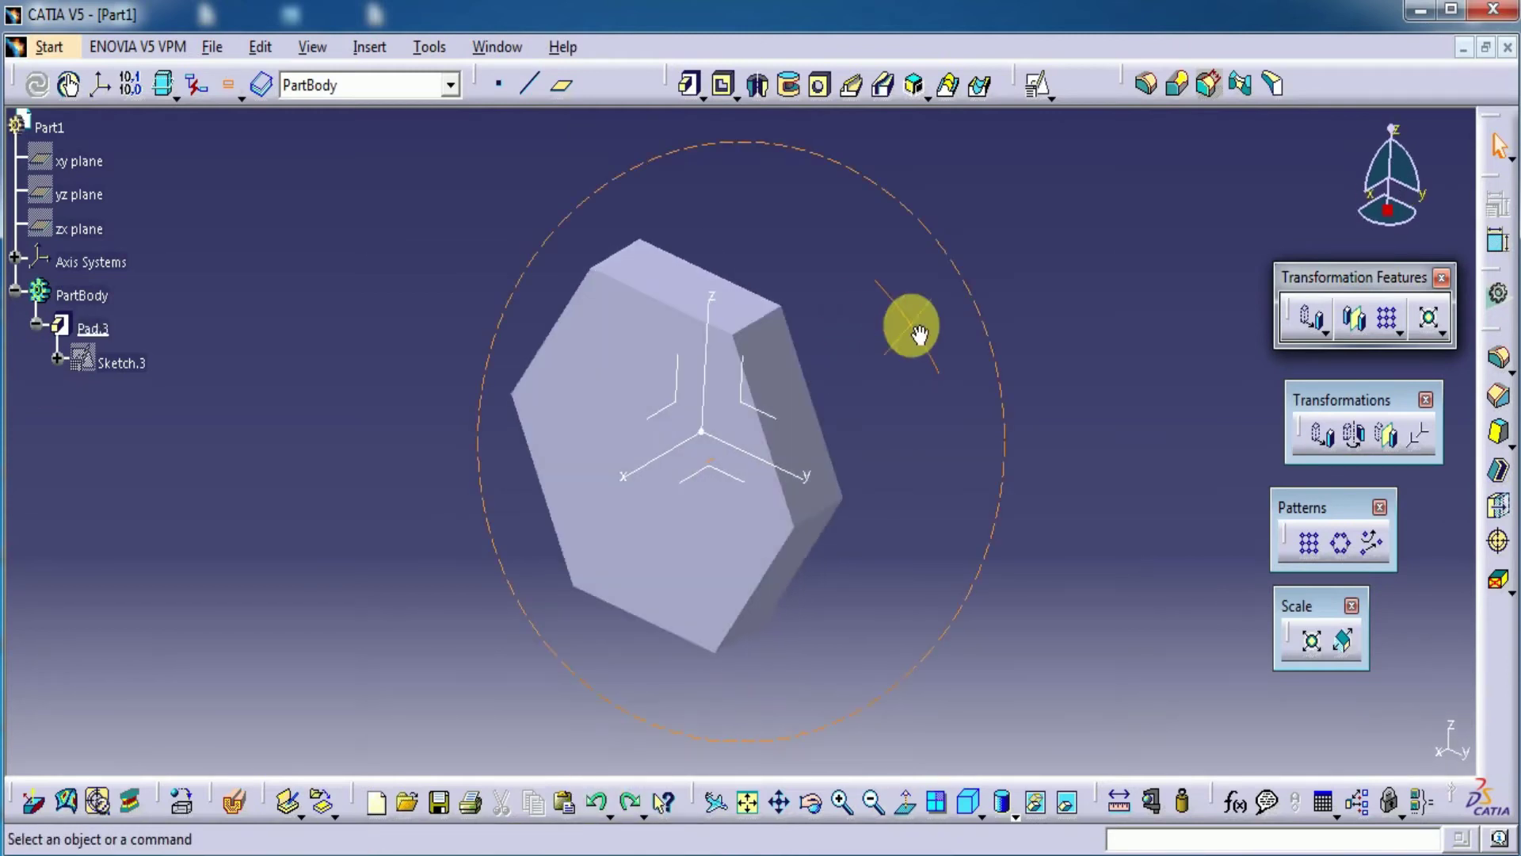
# Step: Start a Point to point translation of the pad, keeping the transformation specifications, with the absolute axis system's origin as start point
pyautogui.click(1325, 439)
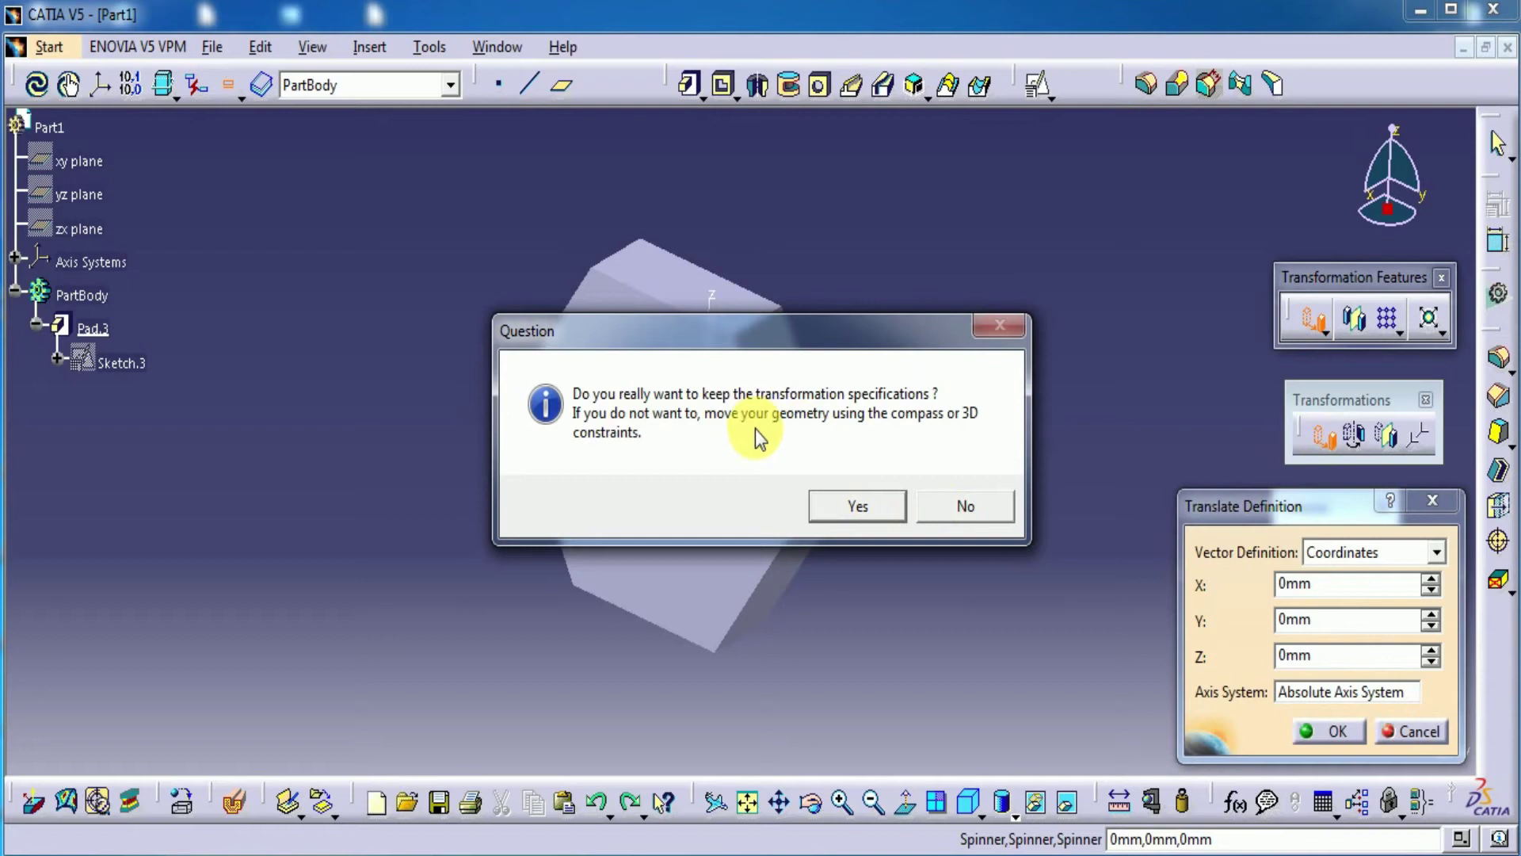
pyautogui.click(862, 513)
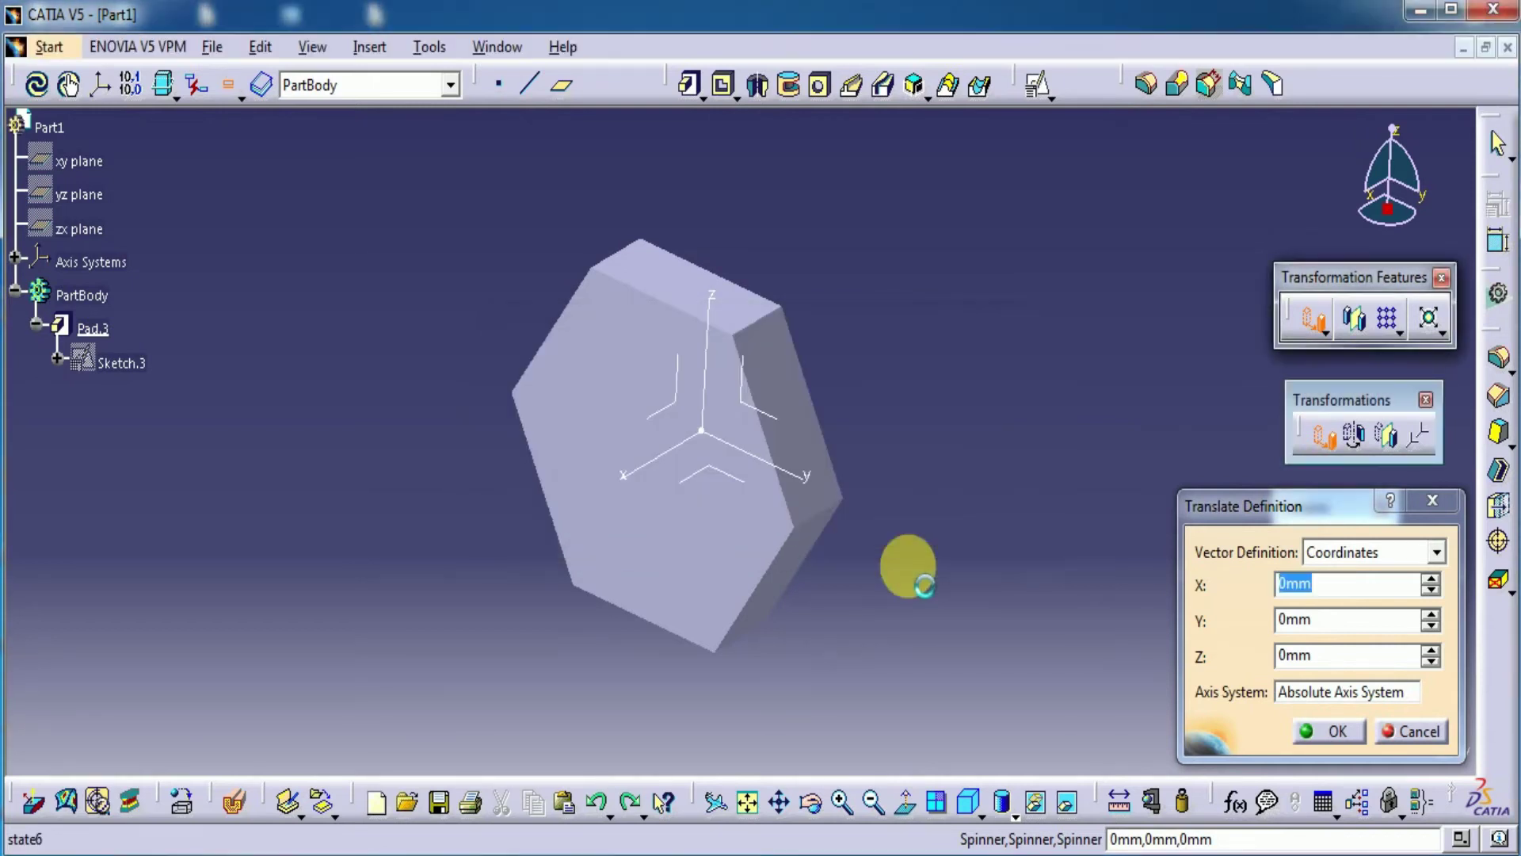
pyautogui.click(1387, 555)
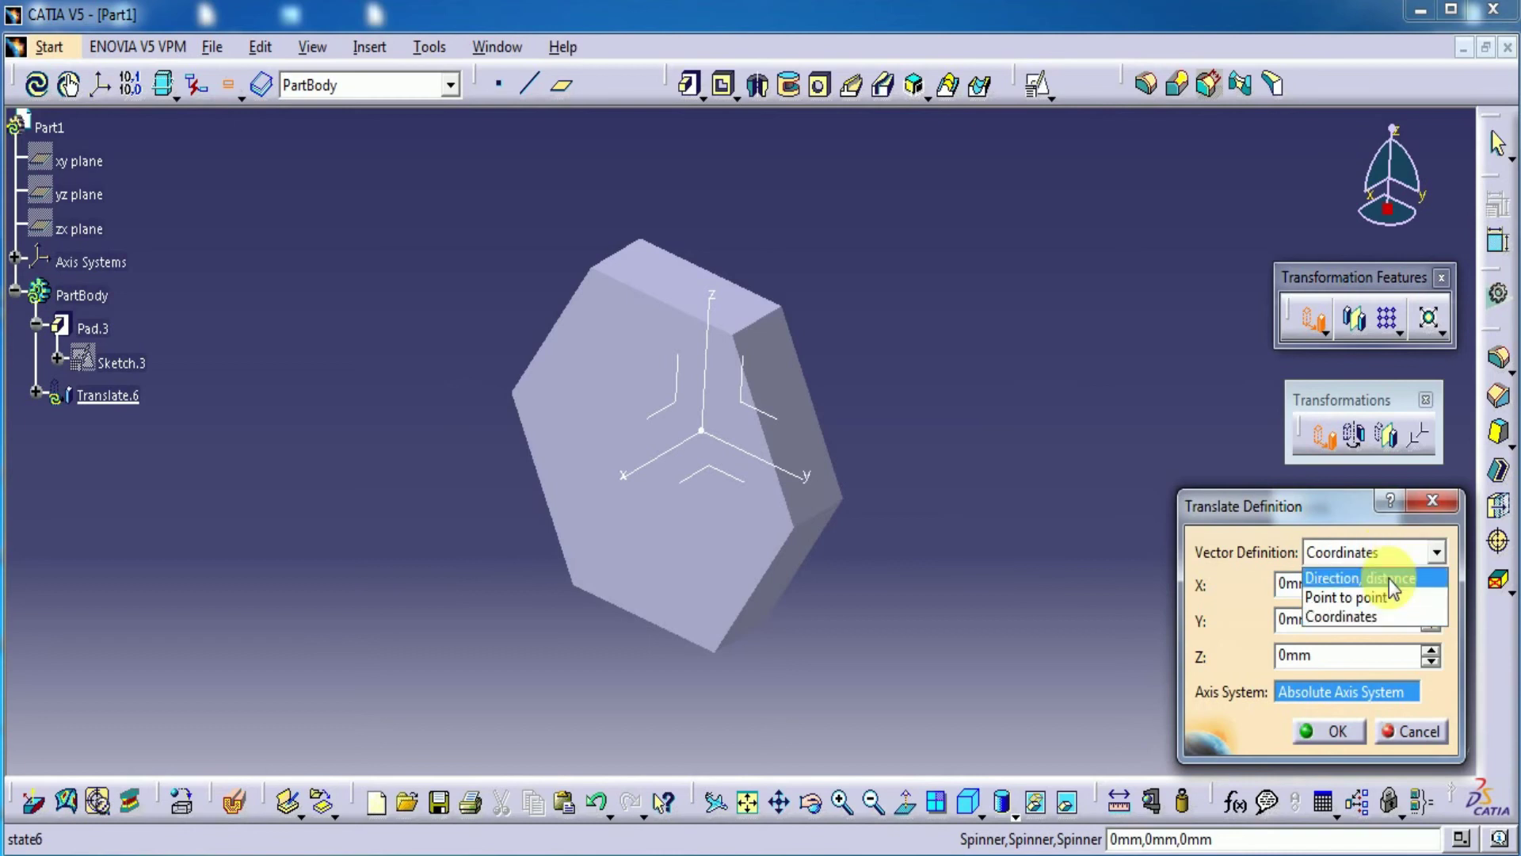
pyautogui.click(1388, 604)
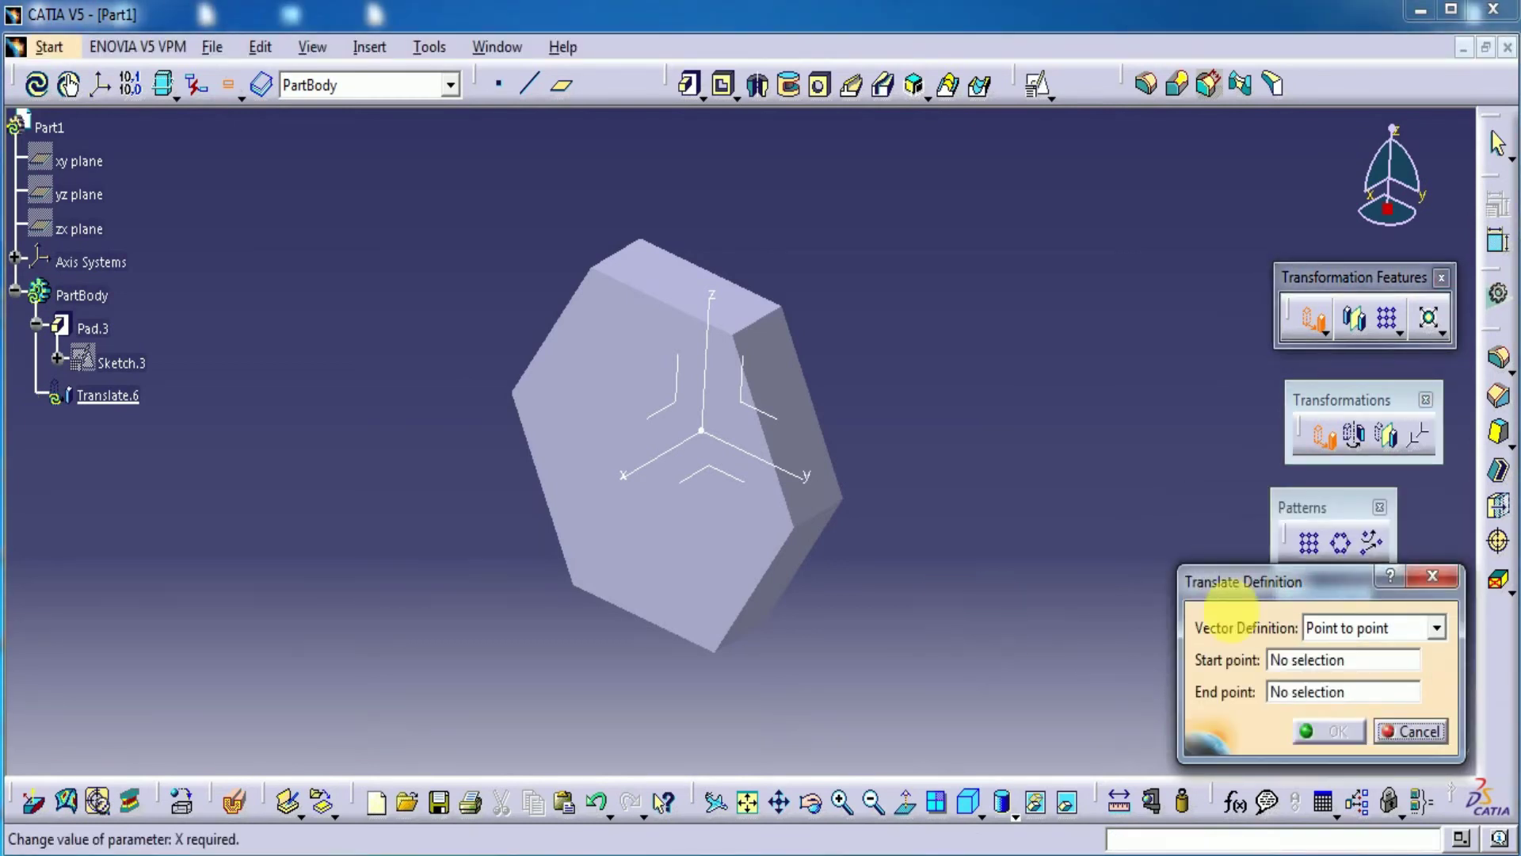
pyautogui.click(1315, 660)
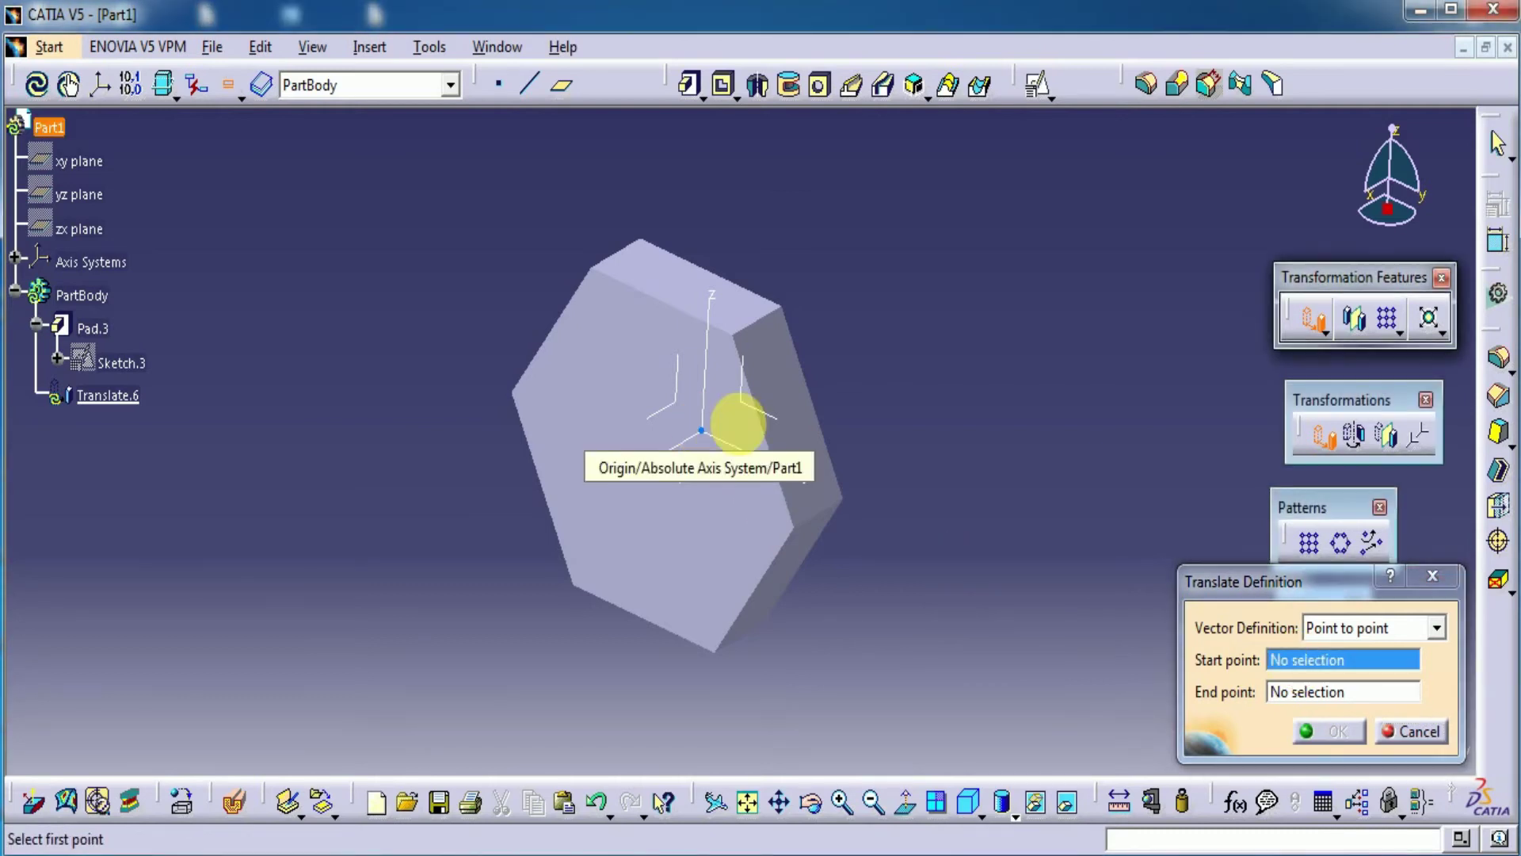
pyautogui.click(701, 431)
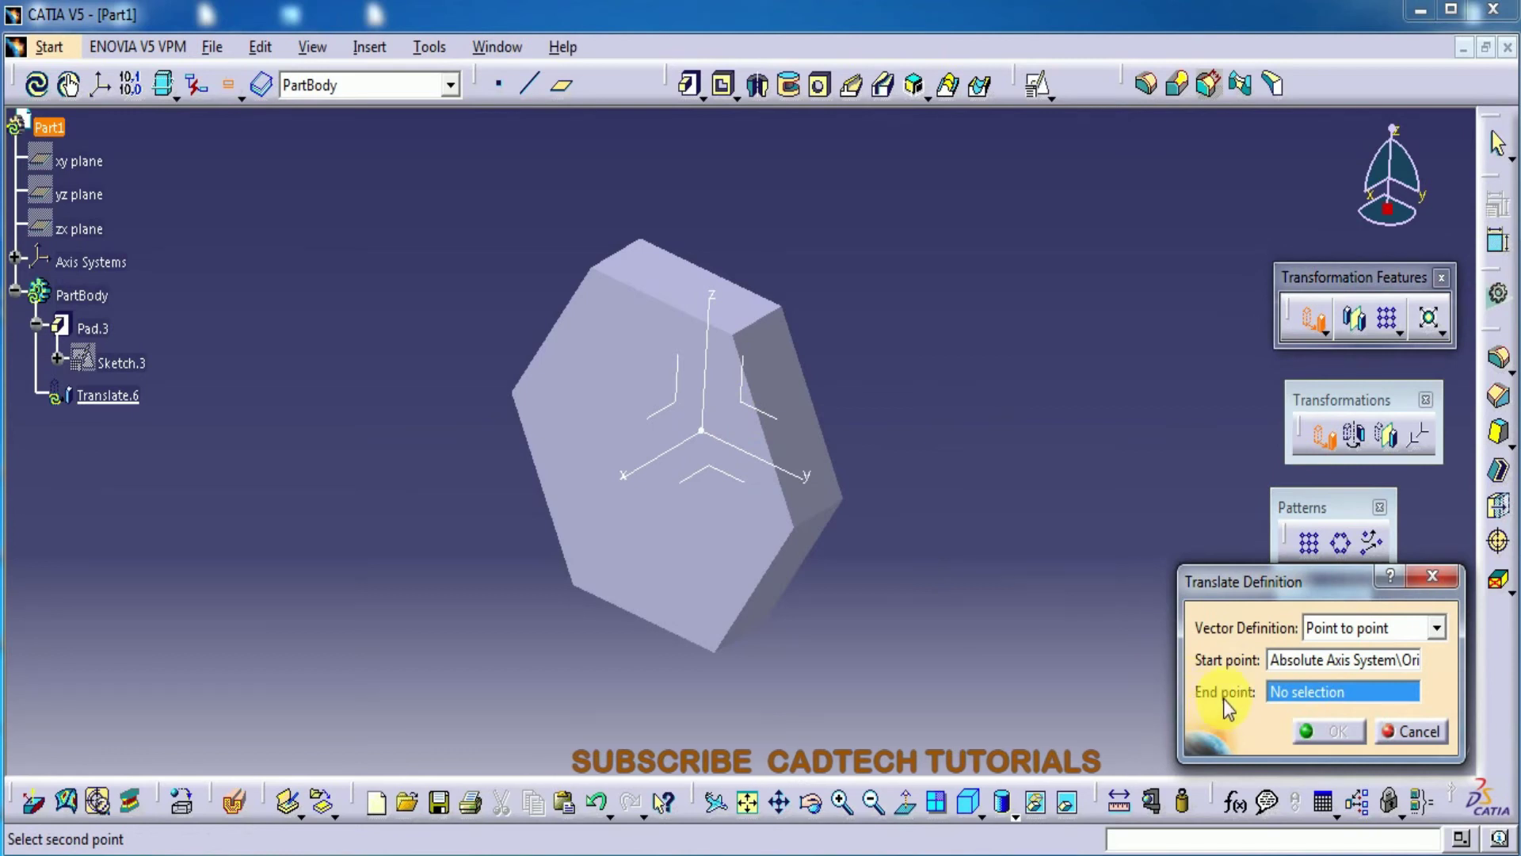
# Step: Create the translation's end point at X 500 mm, Y 0 mm, Z 0 mm and apply the point-to-point translation
pyautogui.moveTo(859, 380); pyautogui.dragTo(845, 409, button='middle')
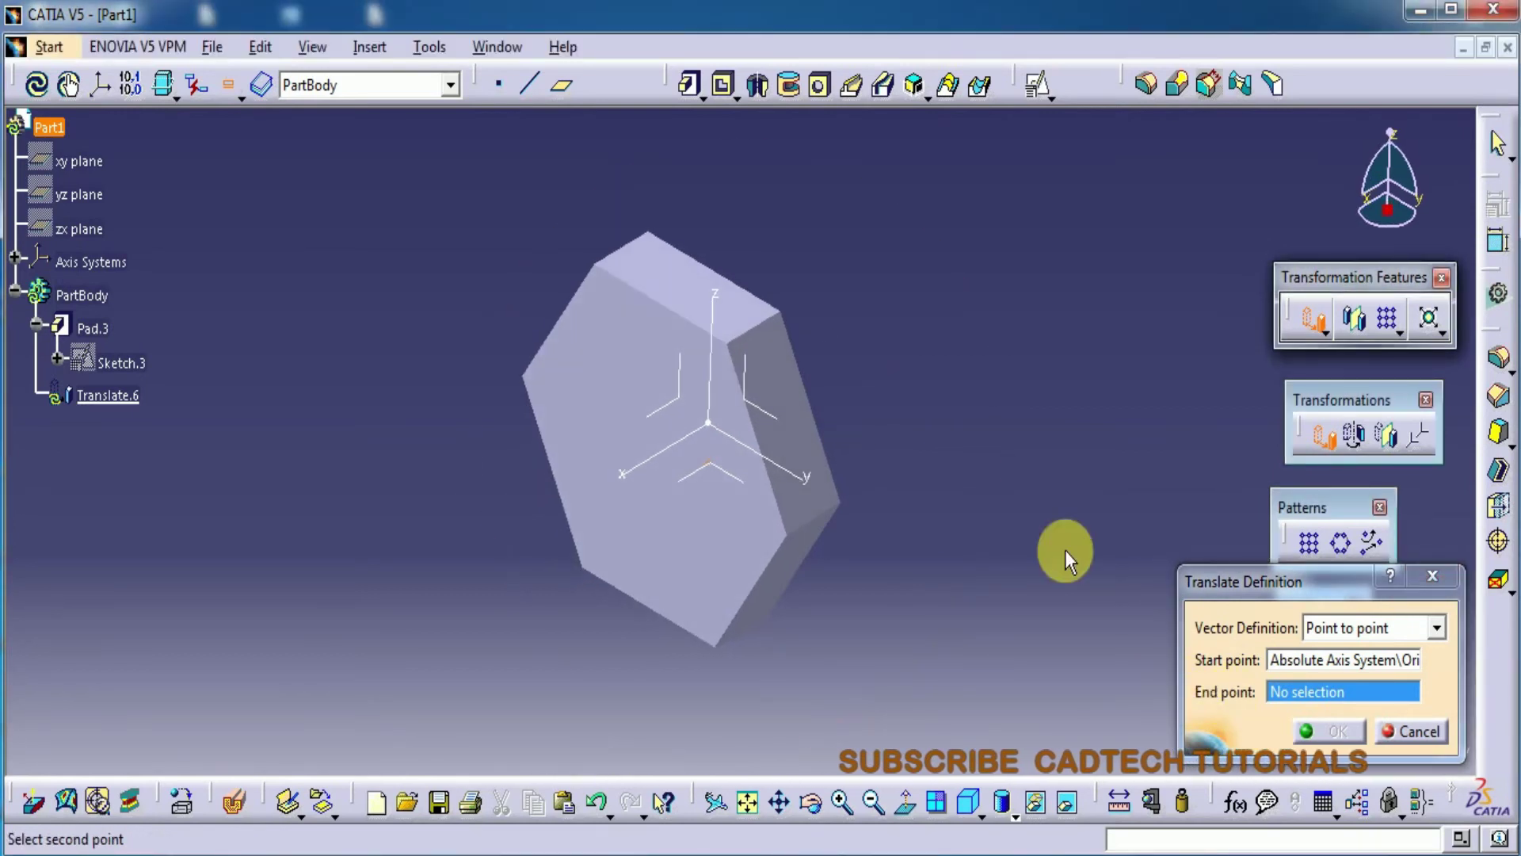
pyautogui.click(1293, 696)
pyautogui.rightClick(1293, 696)
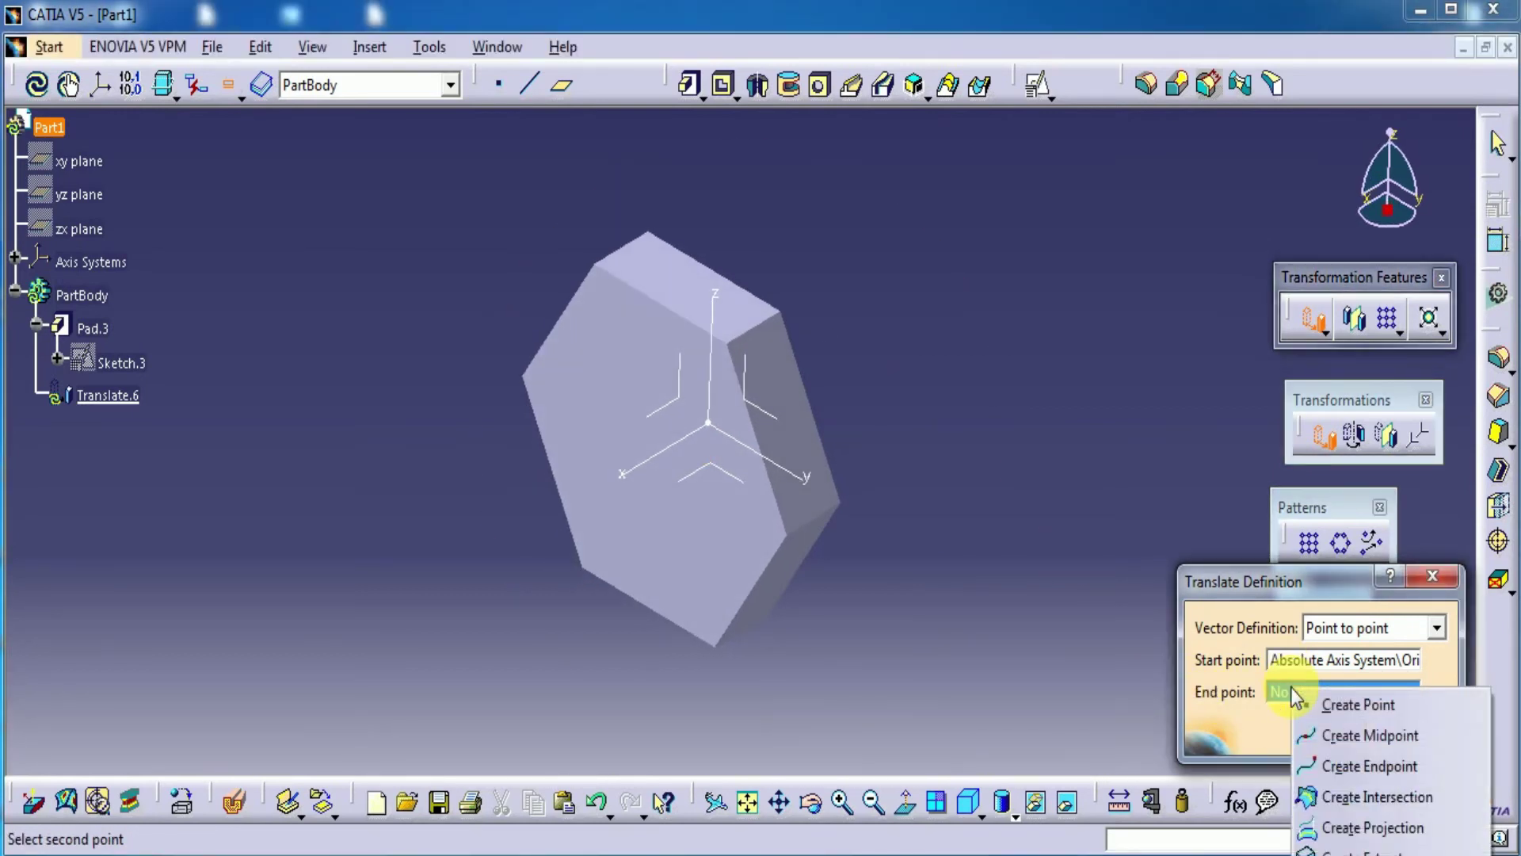
pyautogui.click(1358, 705)
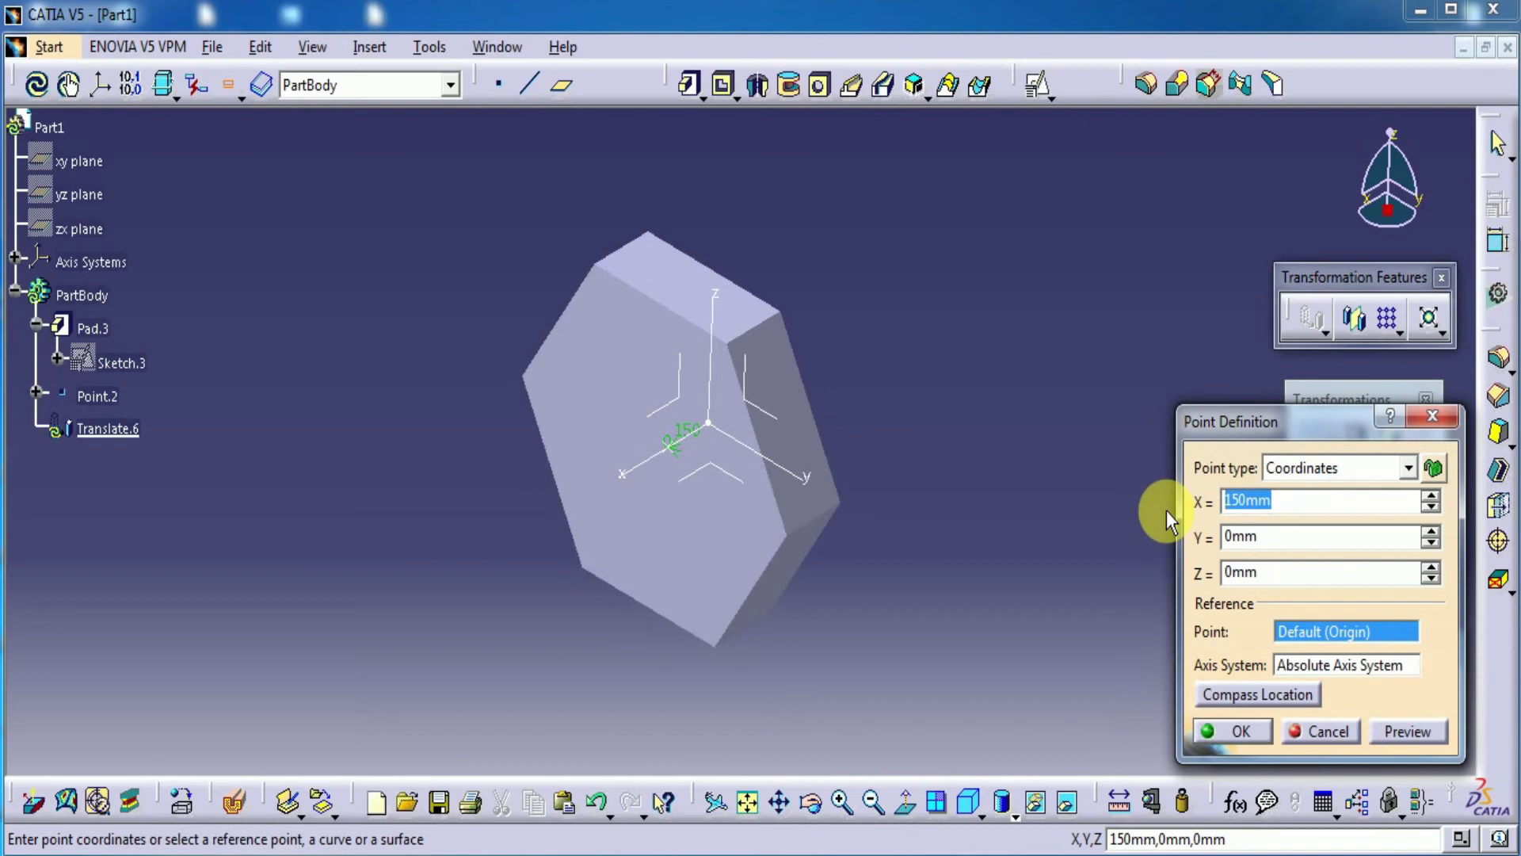
pyautogui.write('500')
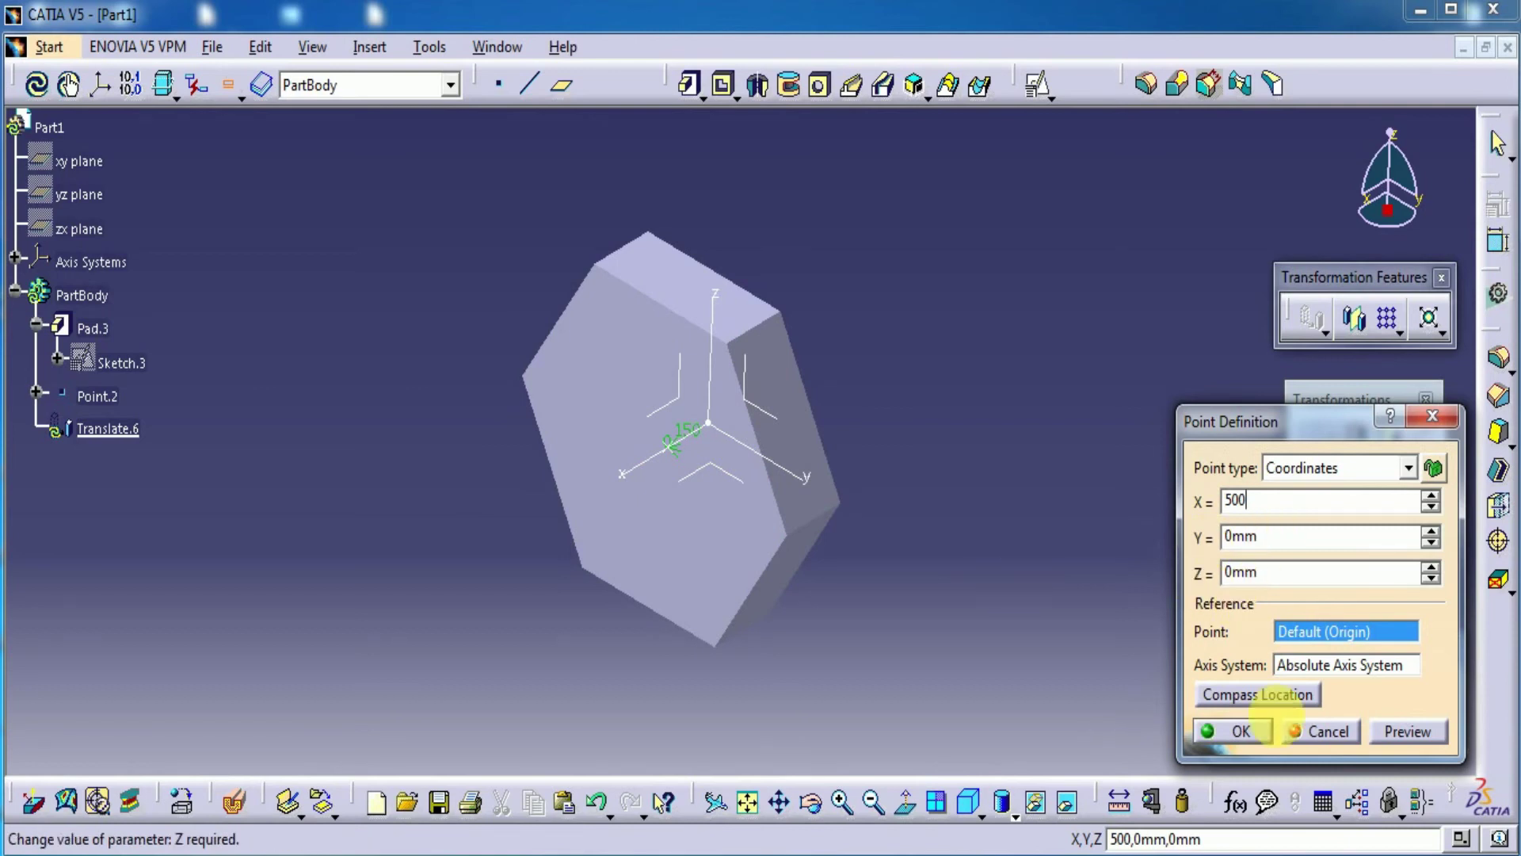
pyautogui.click(1396, 730)
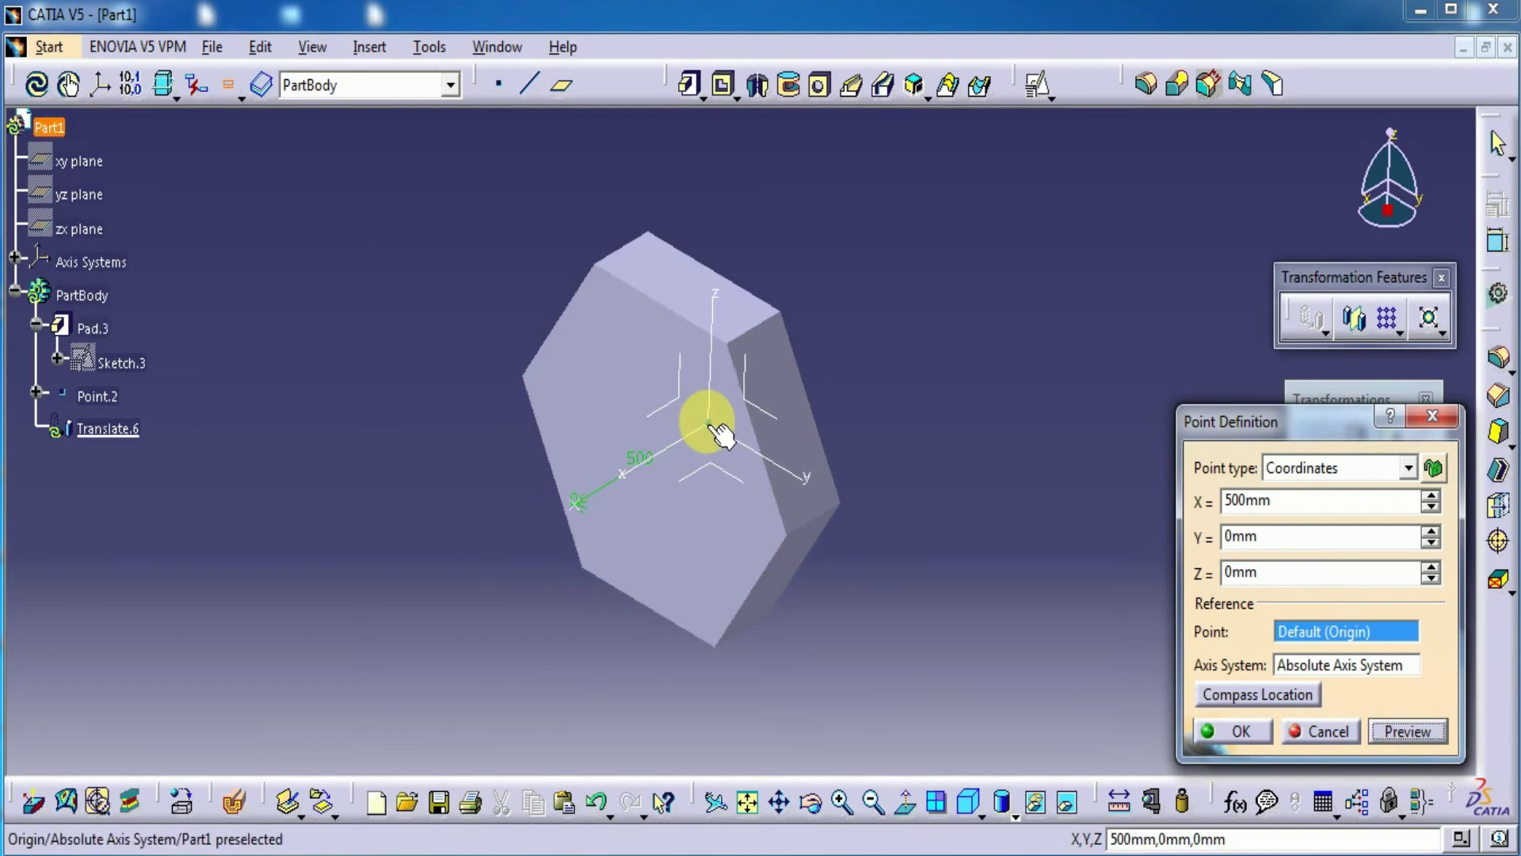
pyautogui.click(1240, 731)
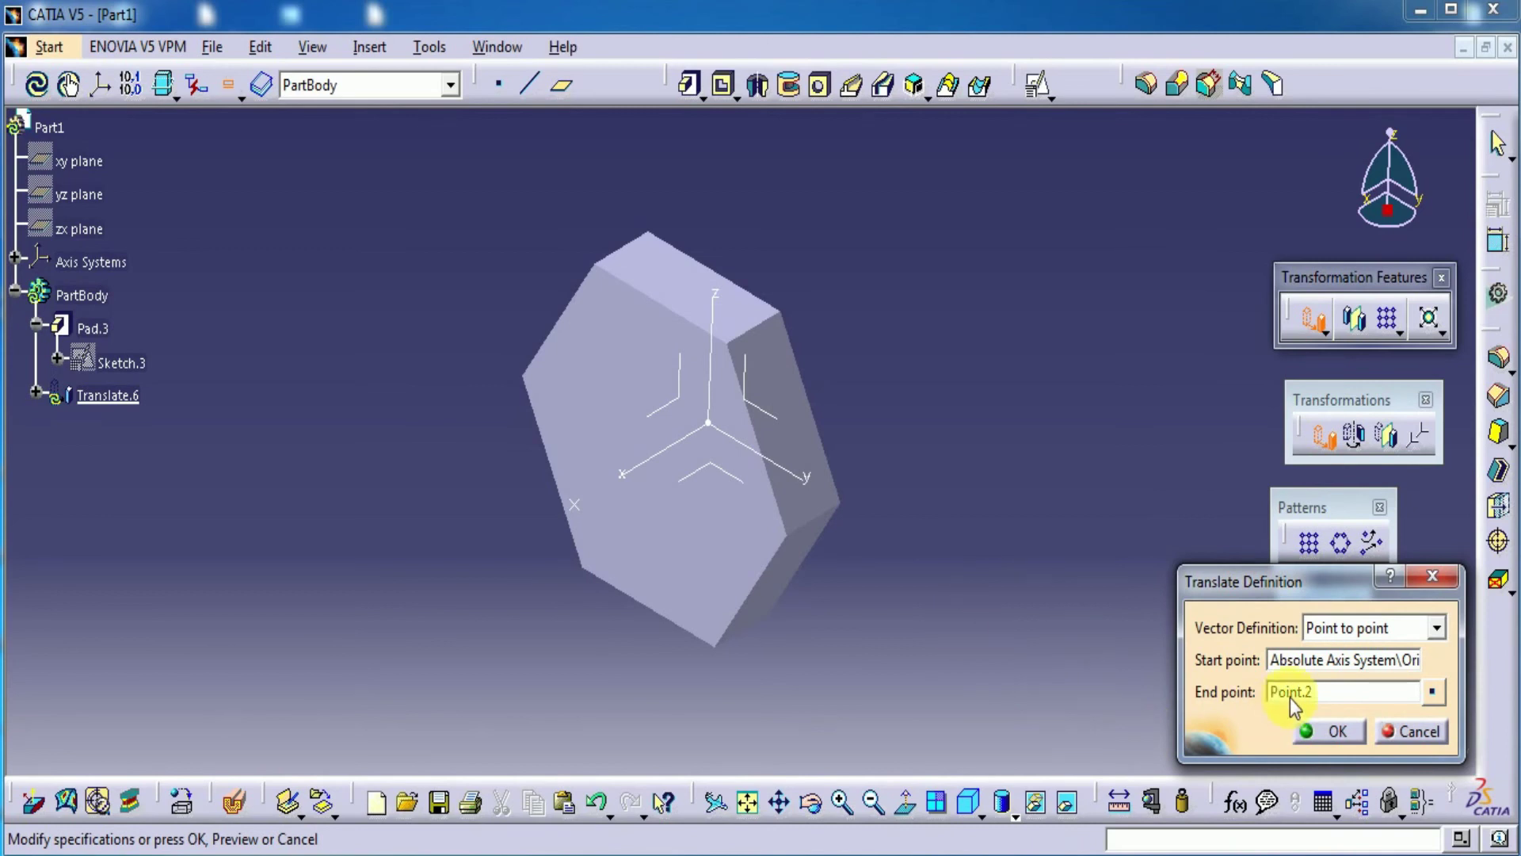
pyautogui.click(1337, 731)
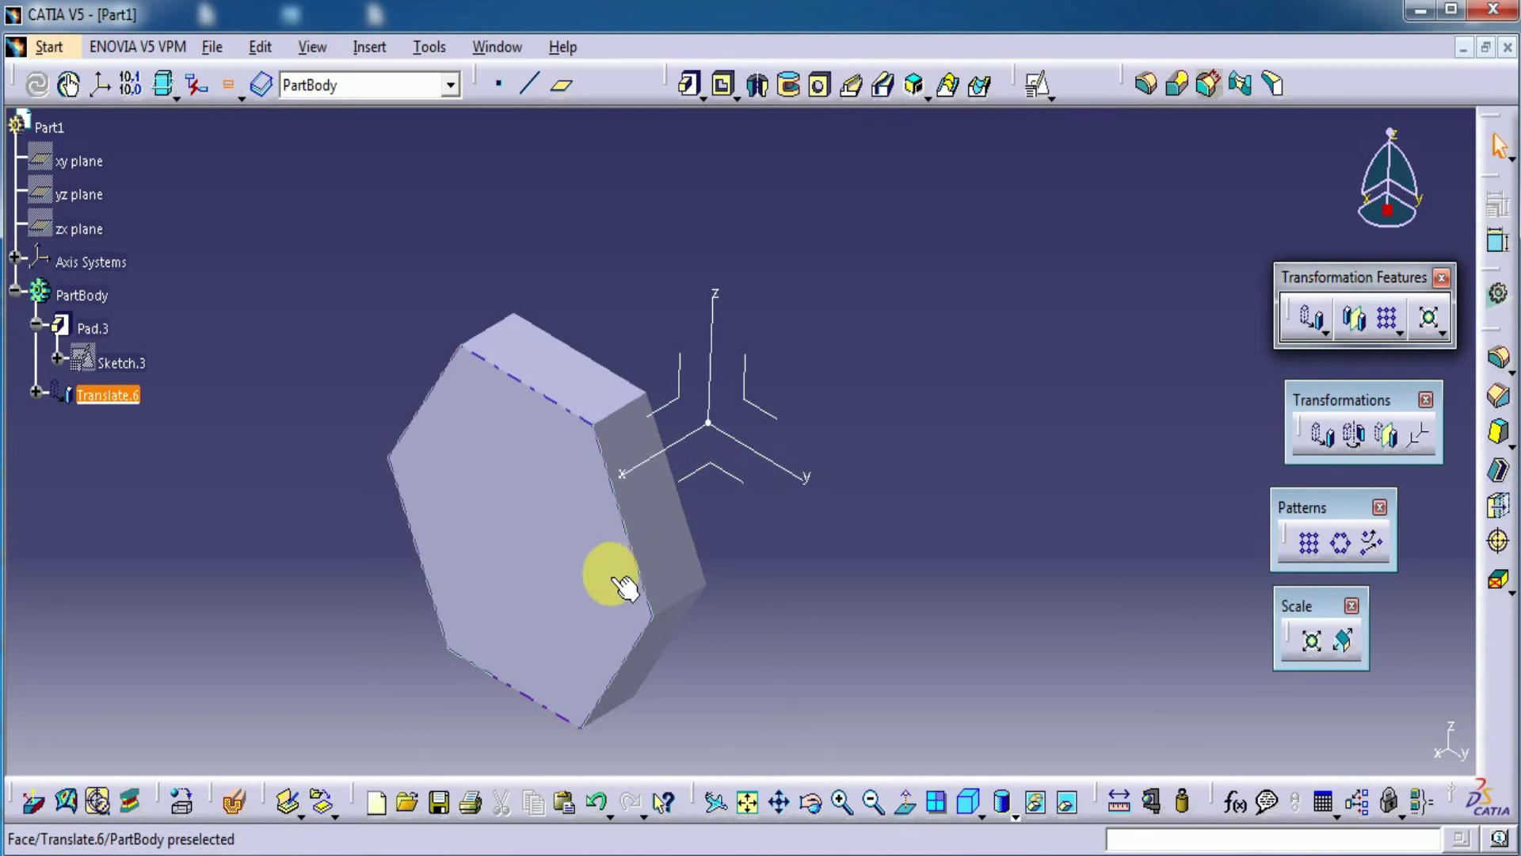
pyautogui.click(698, 743)
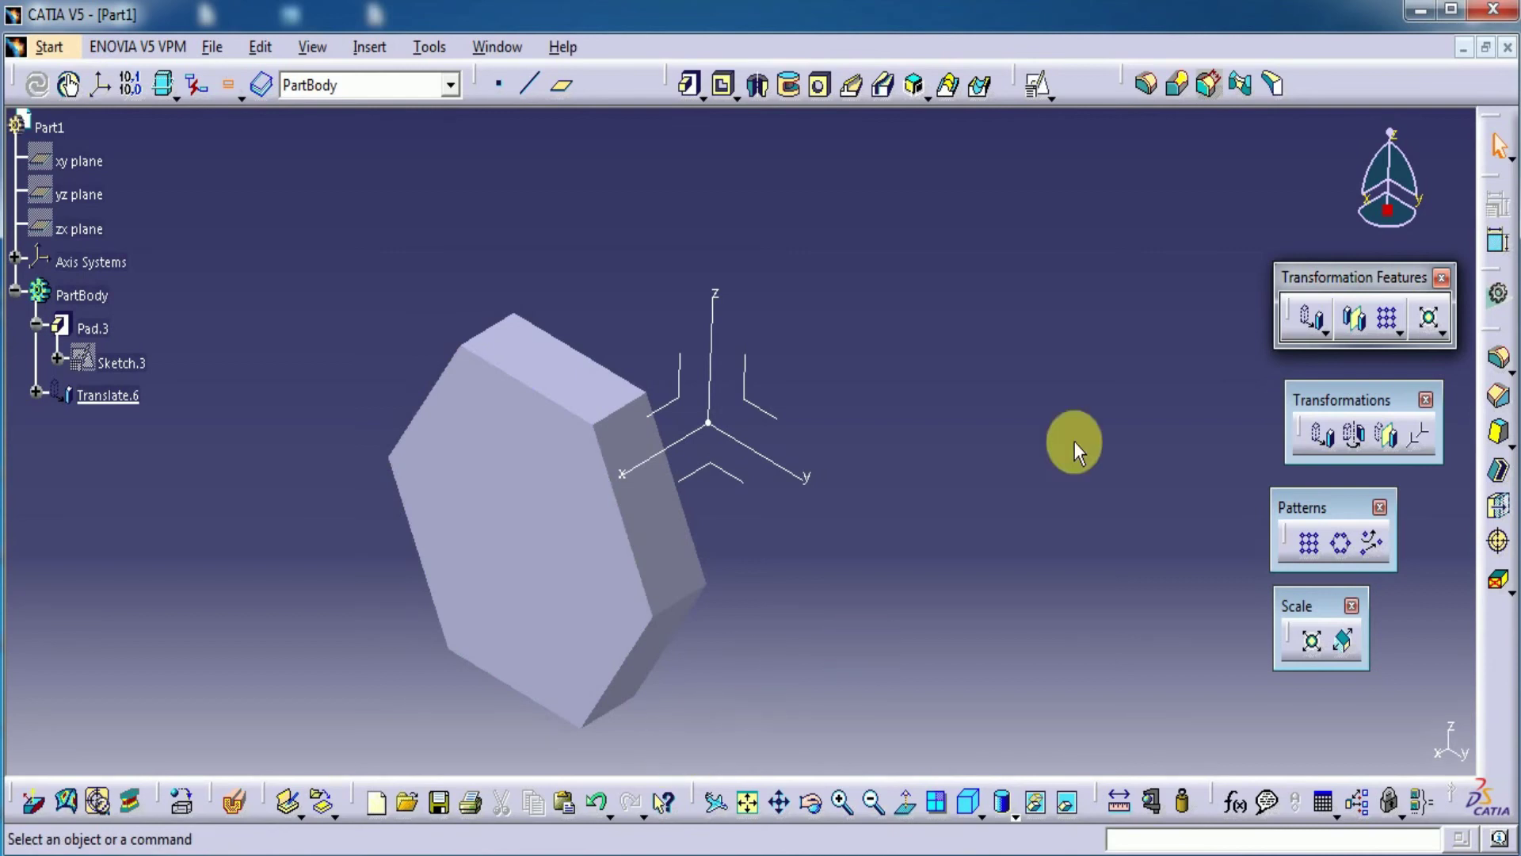
# Step: Translate the pad again using the Coordinates vector definition with X 150 mm, Y 400 mm and Z 1000 mm, keeping the transformation specifications
pyautogui.click(1322, 436)
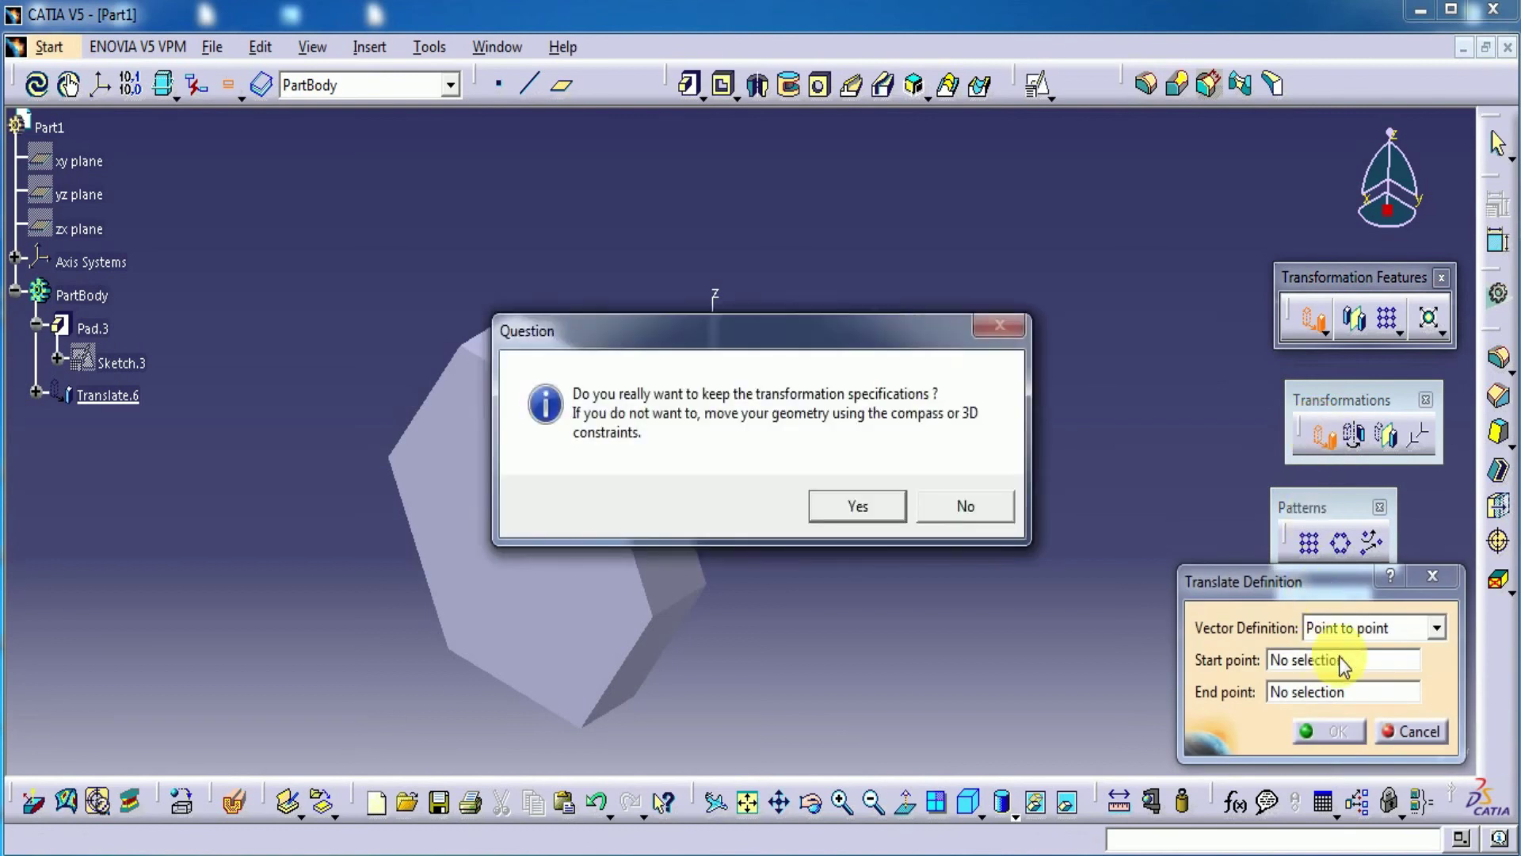
pyautogui.click(854, 504)
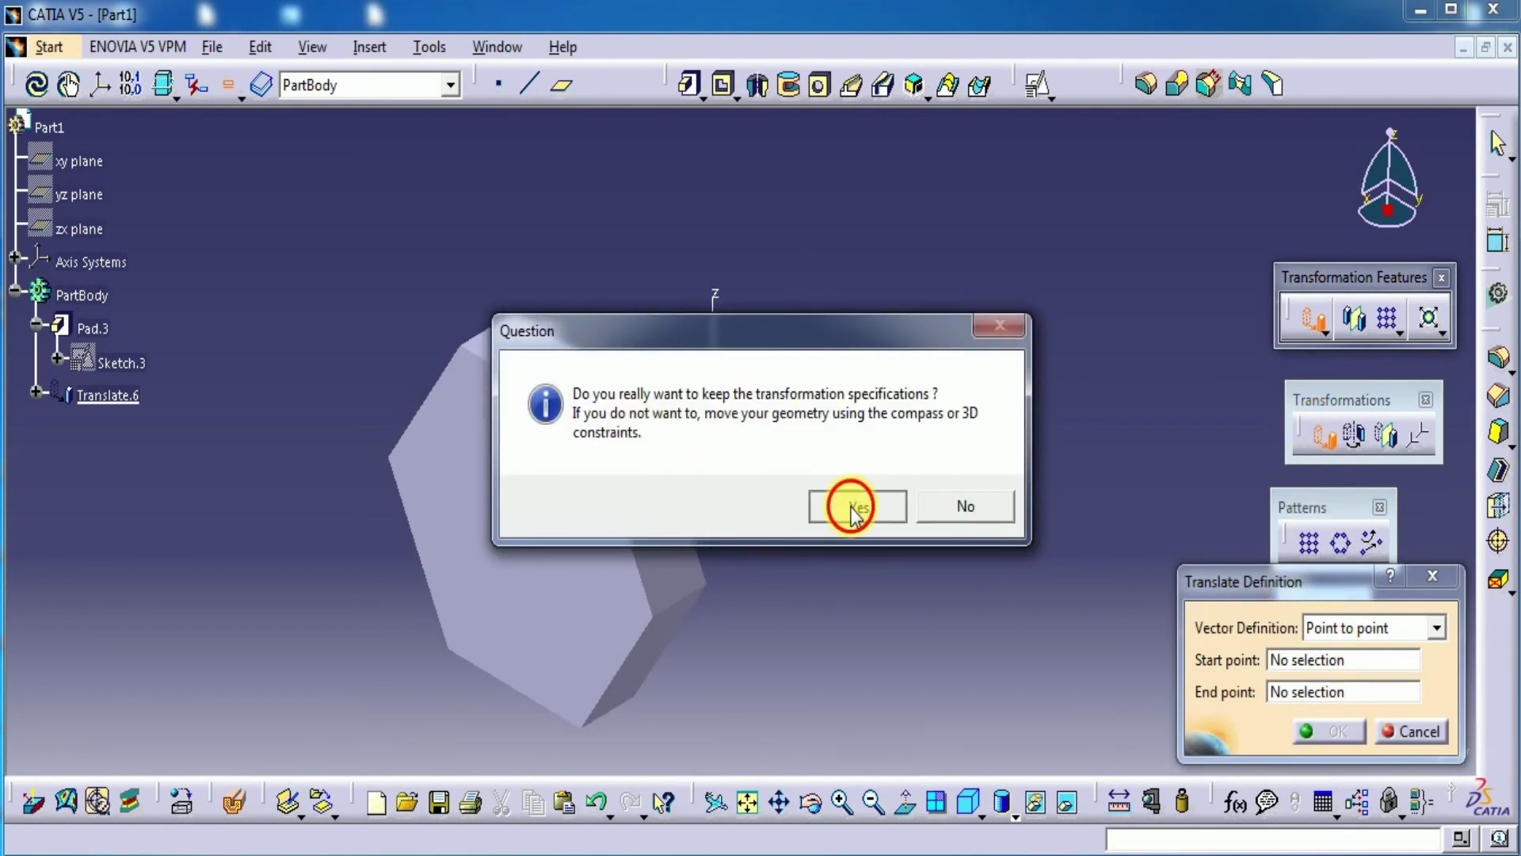
pyautogui.click(1366, 630)
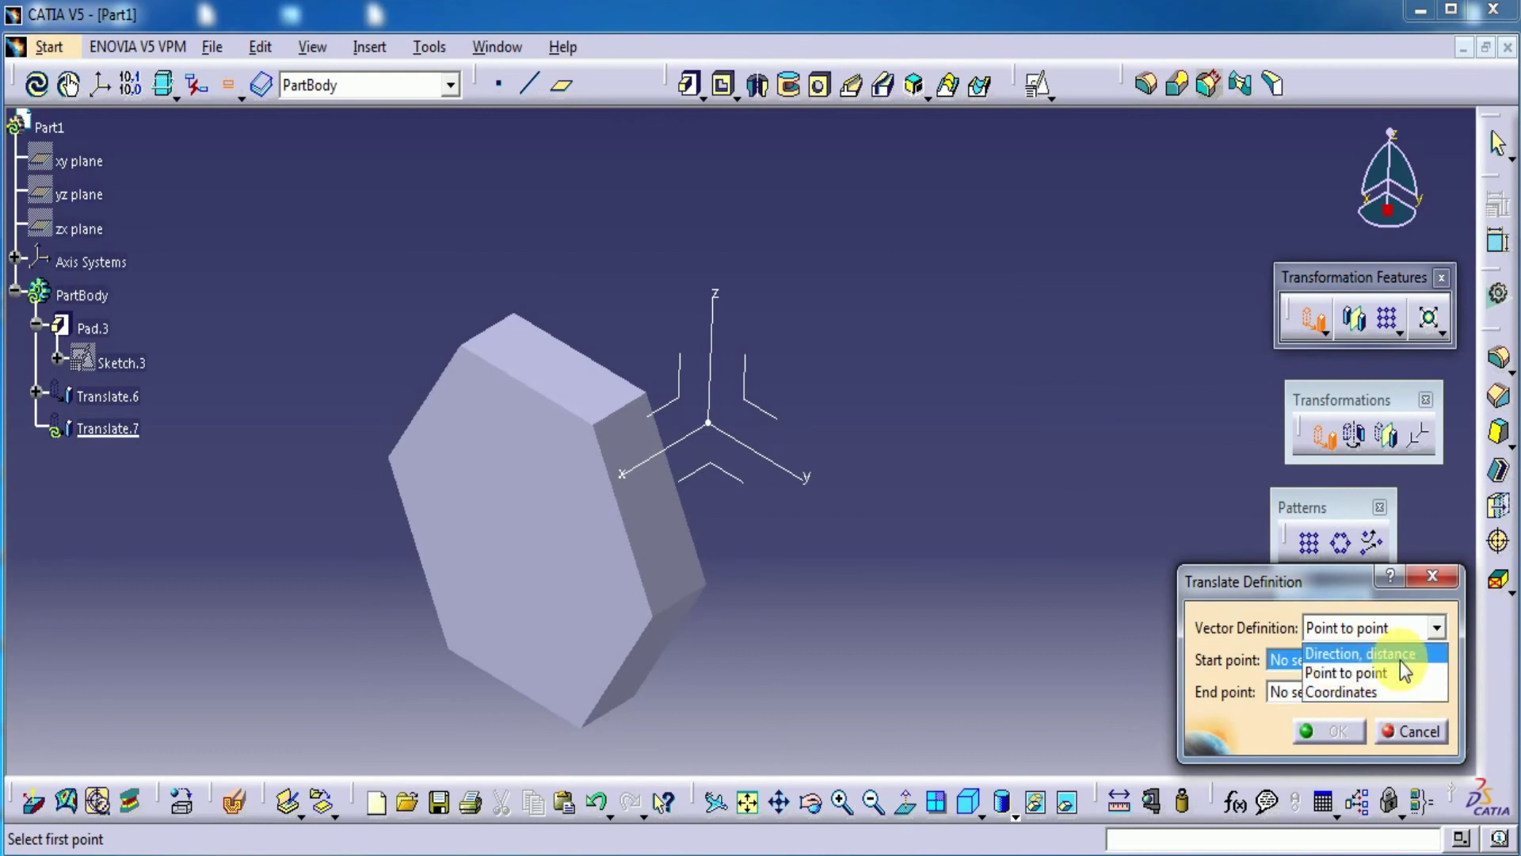
pyautogui.click(1367, 691)
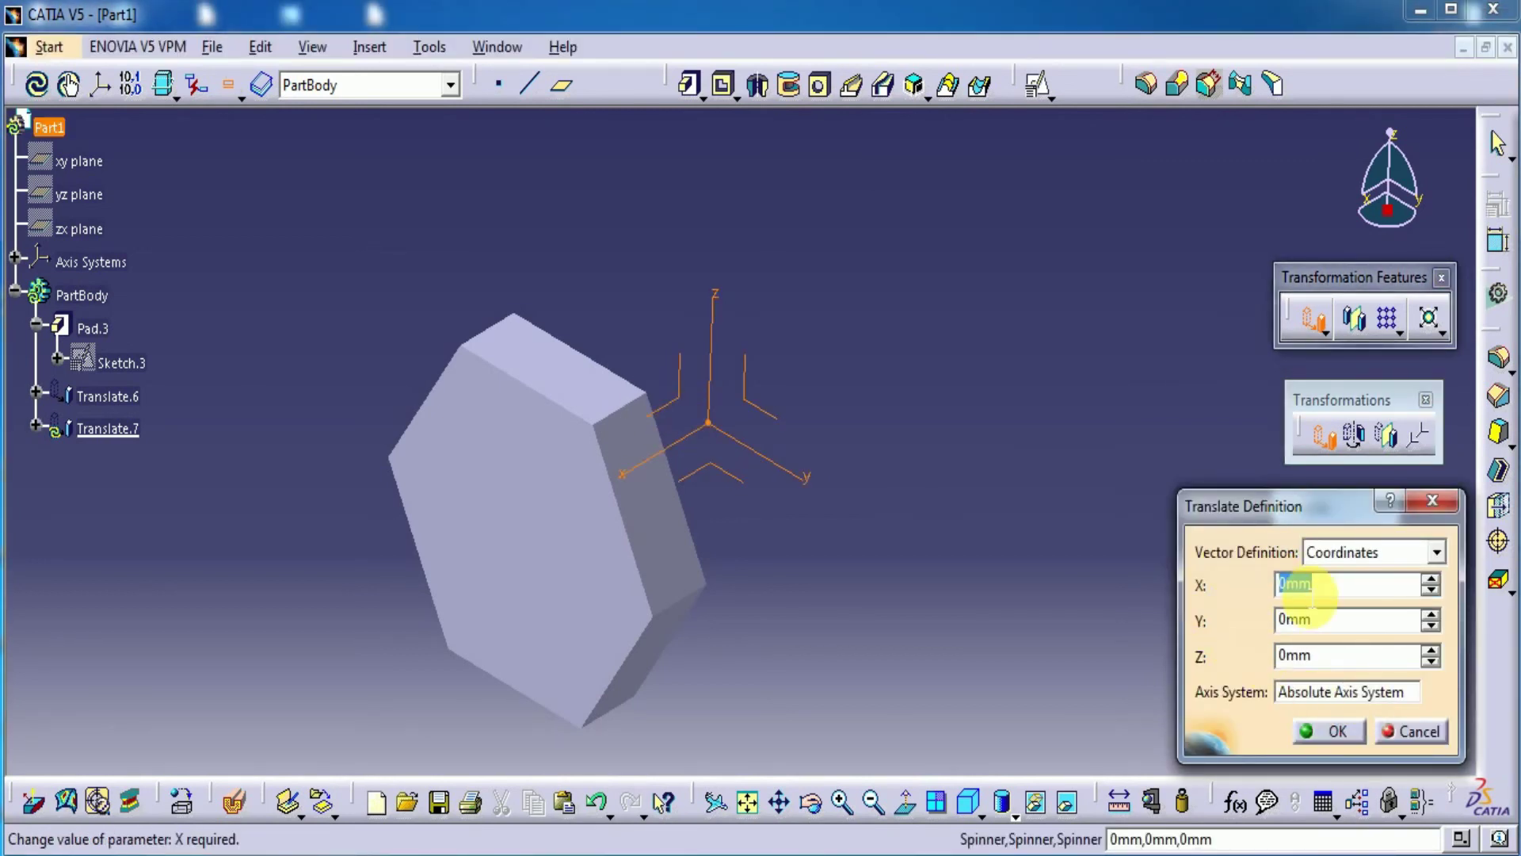
pyautogui.write('150')
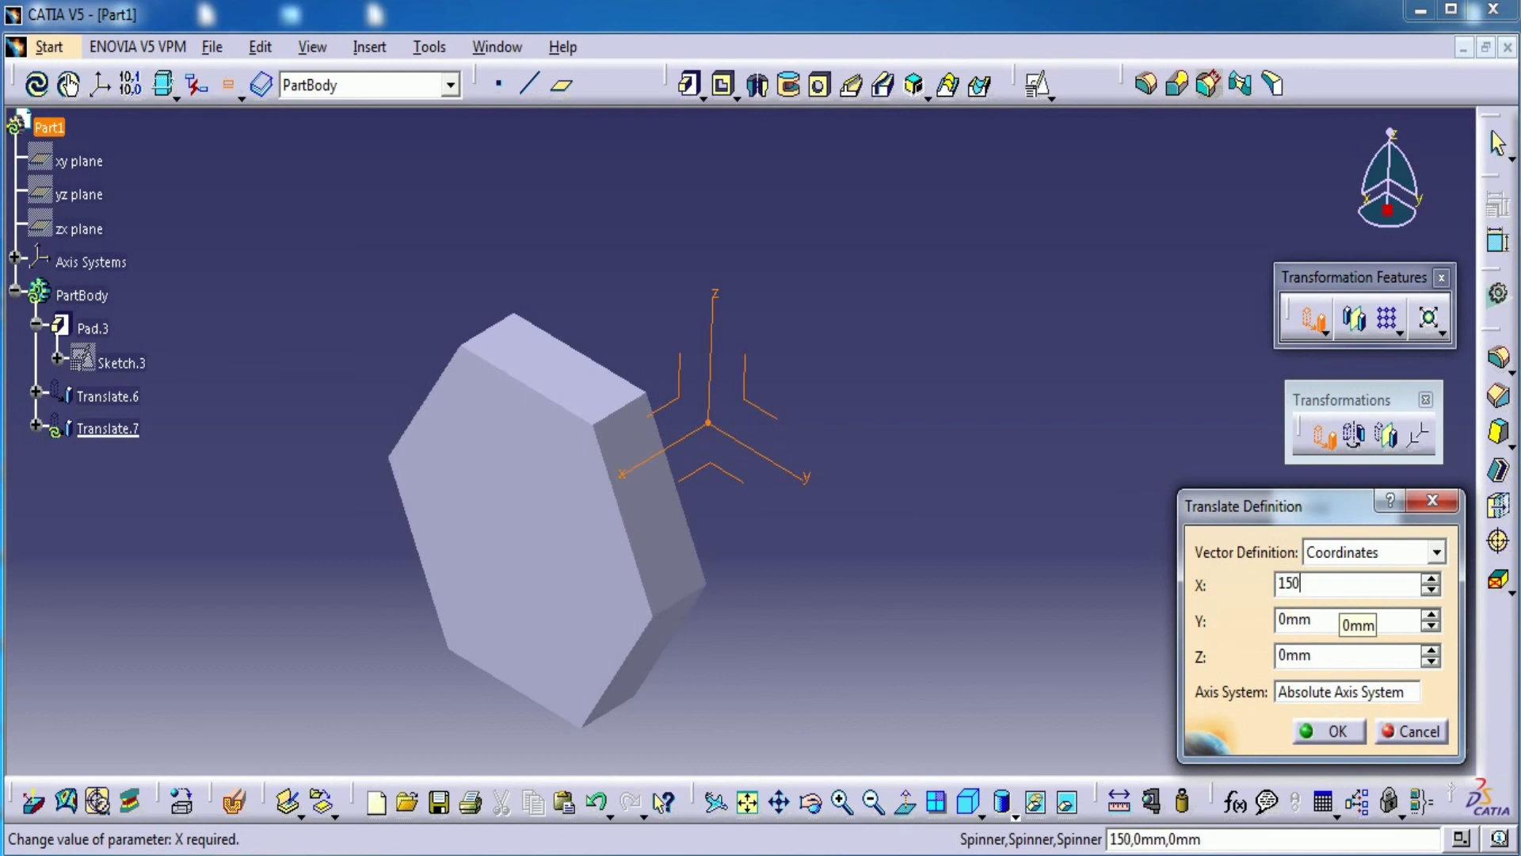
pyautogui.press('Tab')
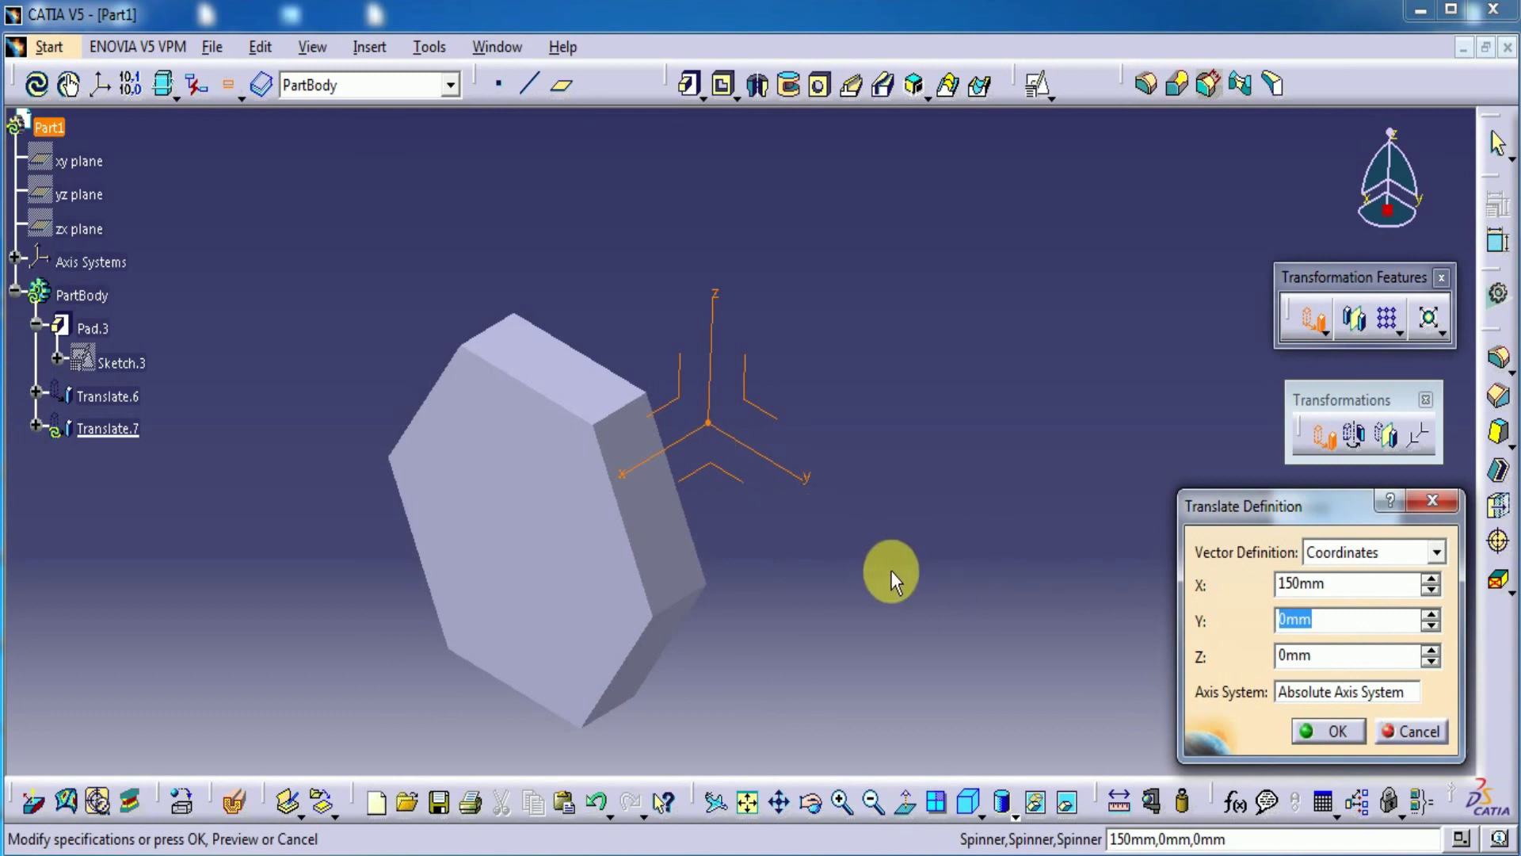
pyautogui.write('400')
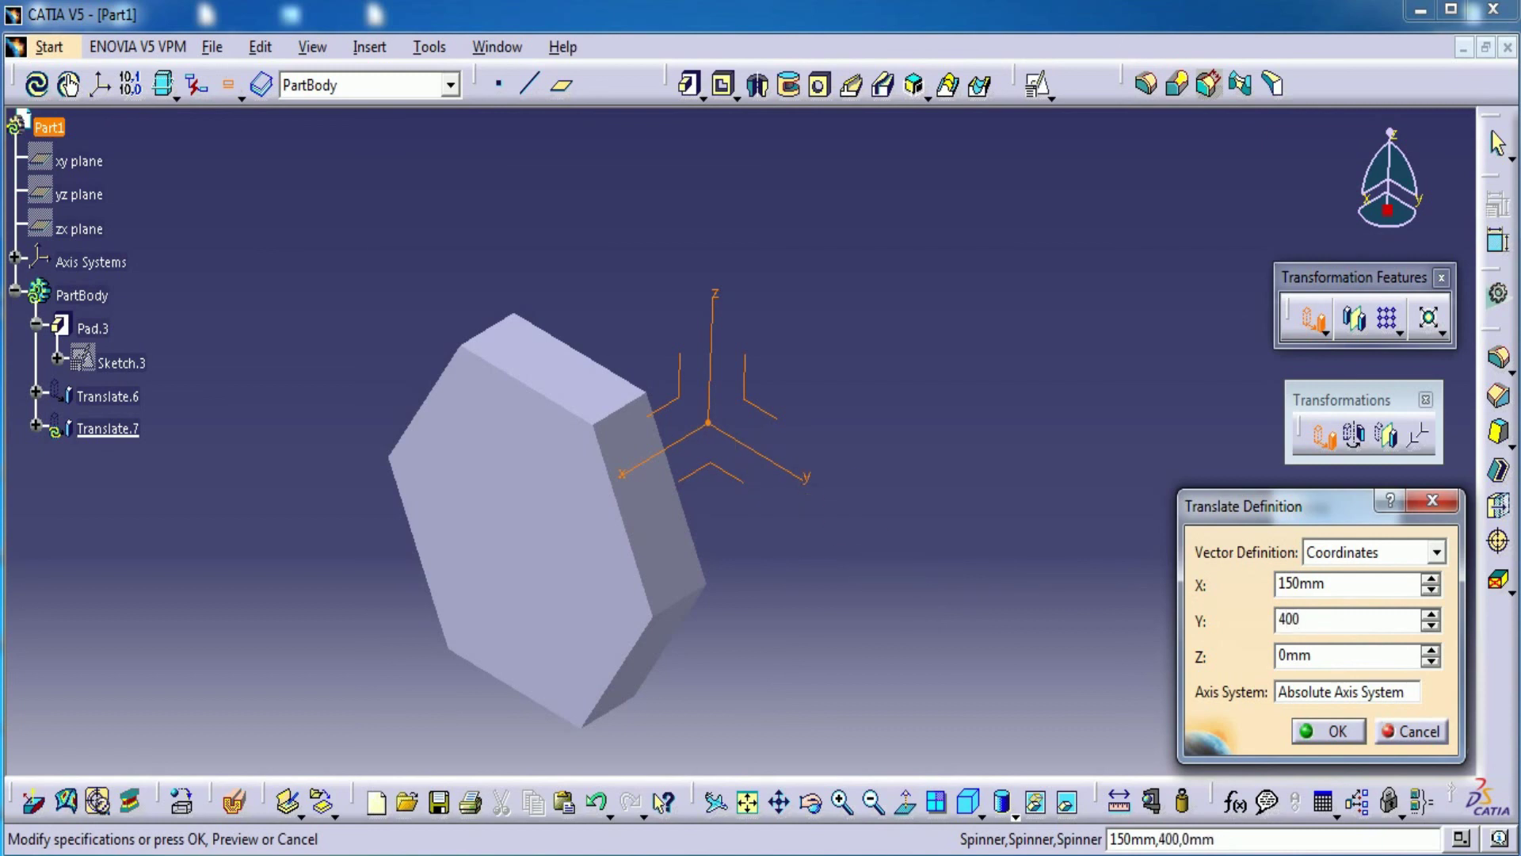
pyautogui.press('Tab')
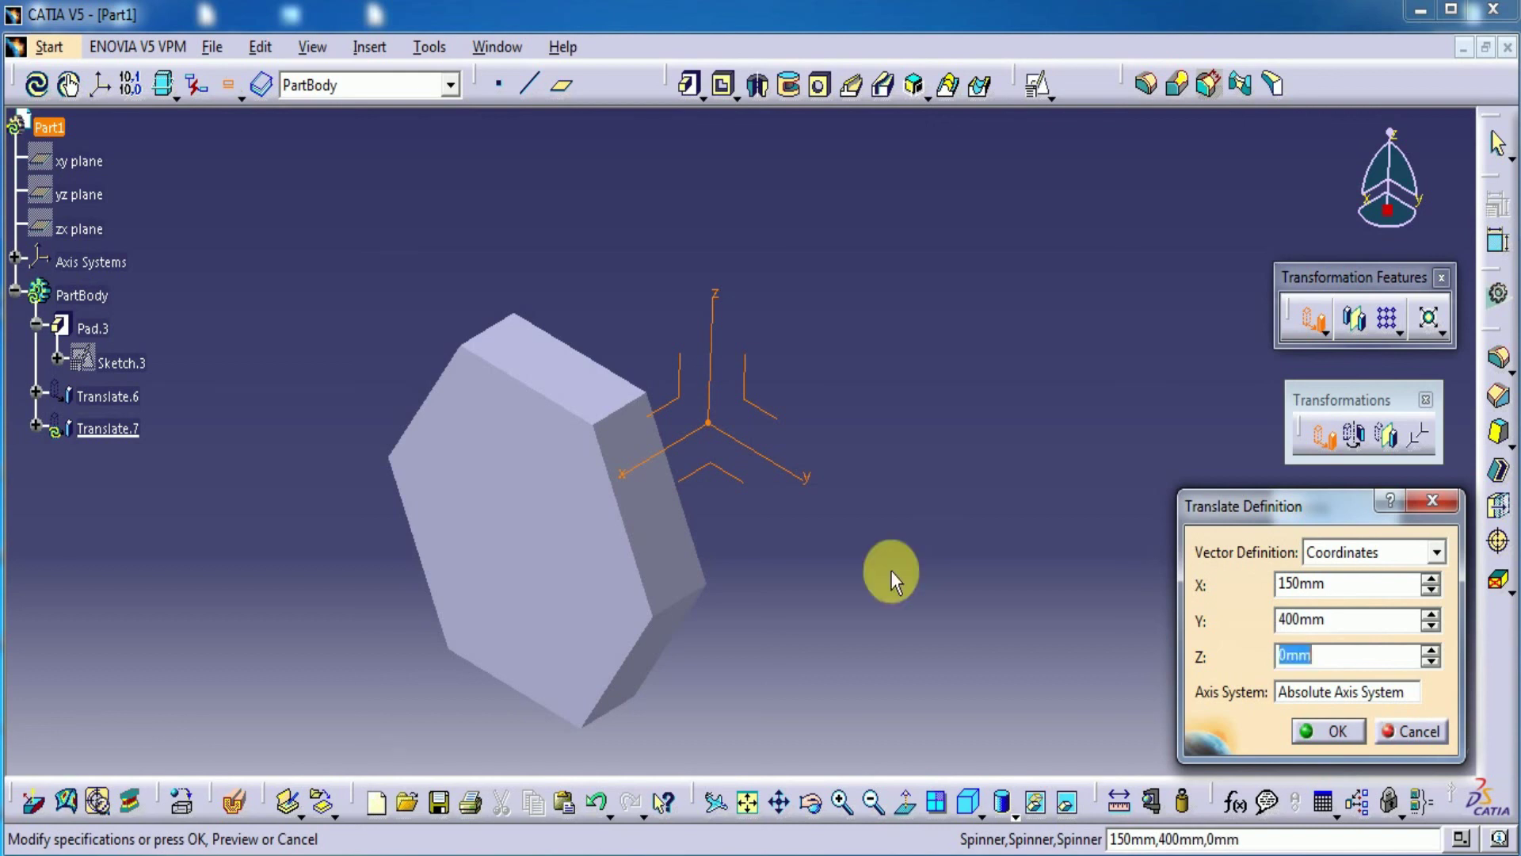
pyautogui.write('1000')
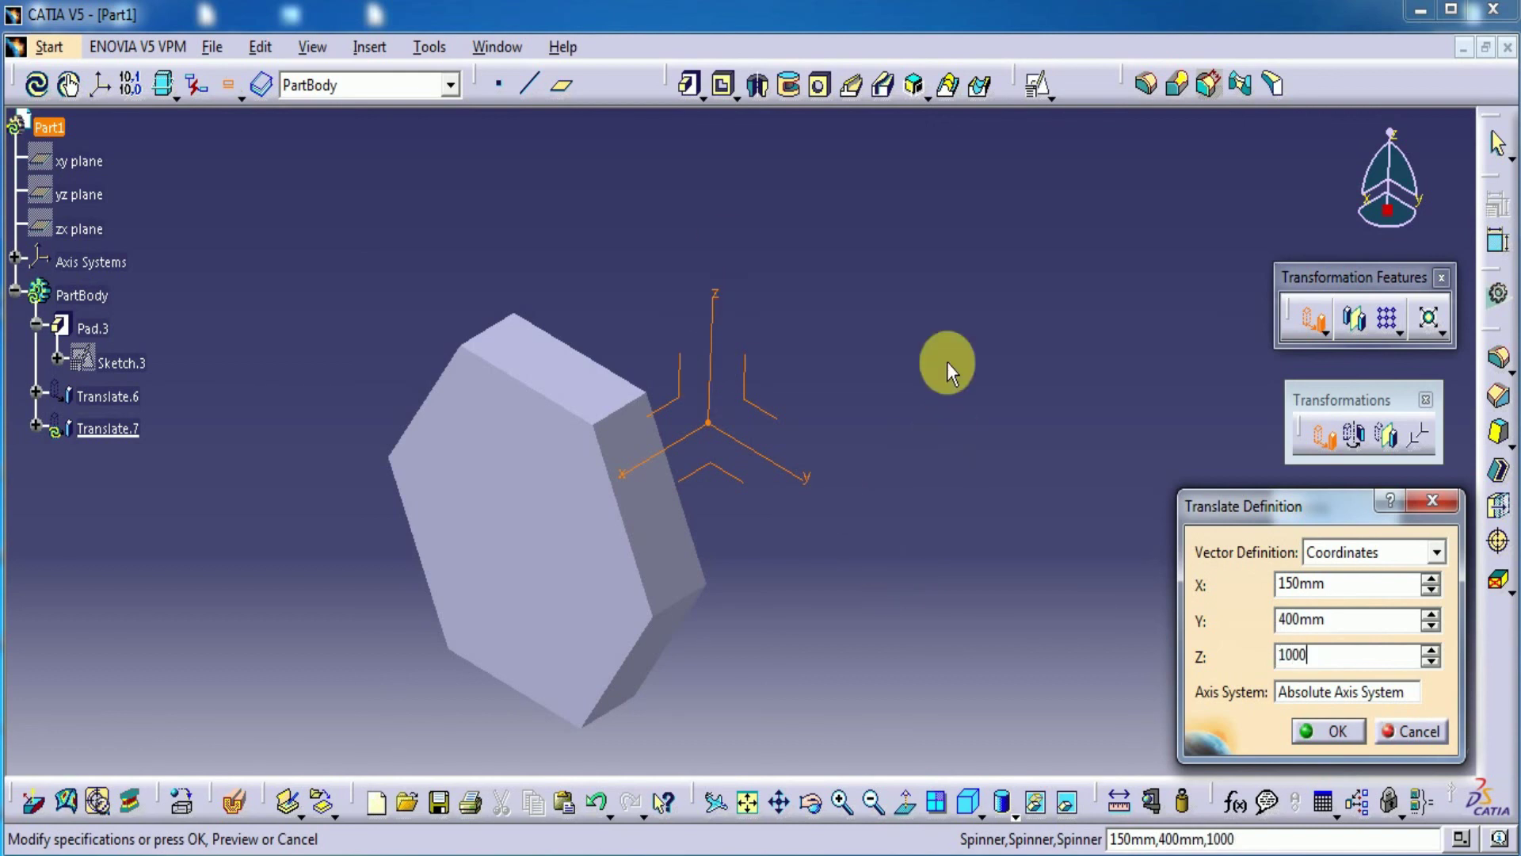
pyautogui.press('Tab')
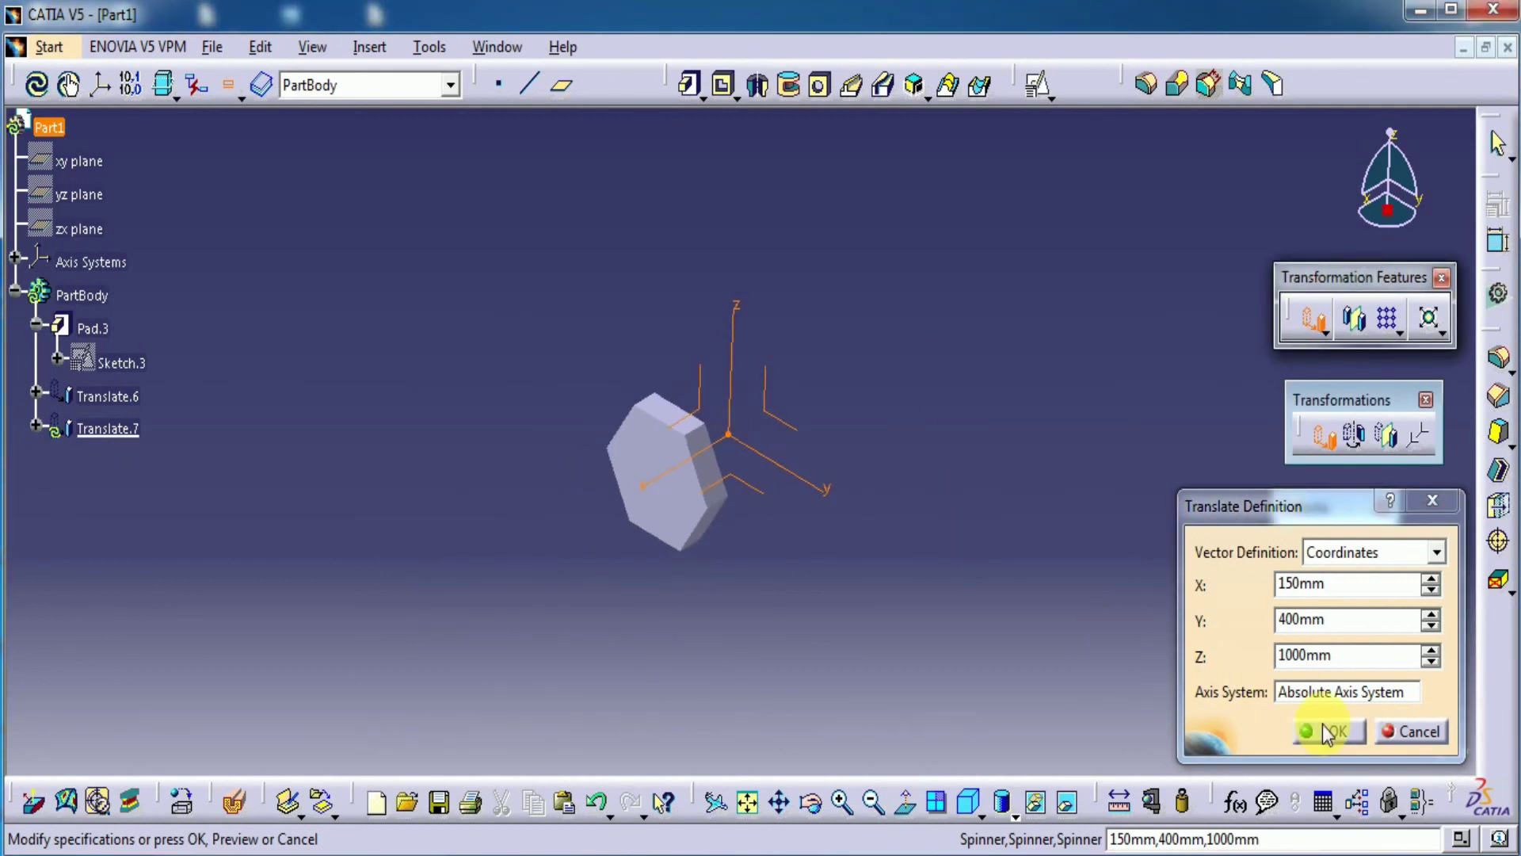
pyautogui.click(1331, 733)
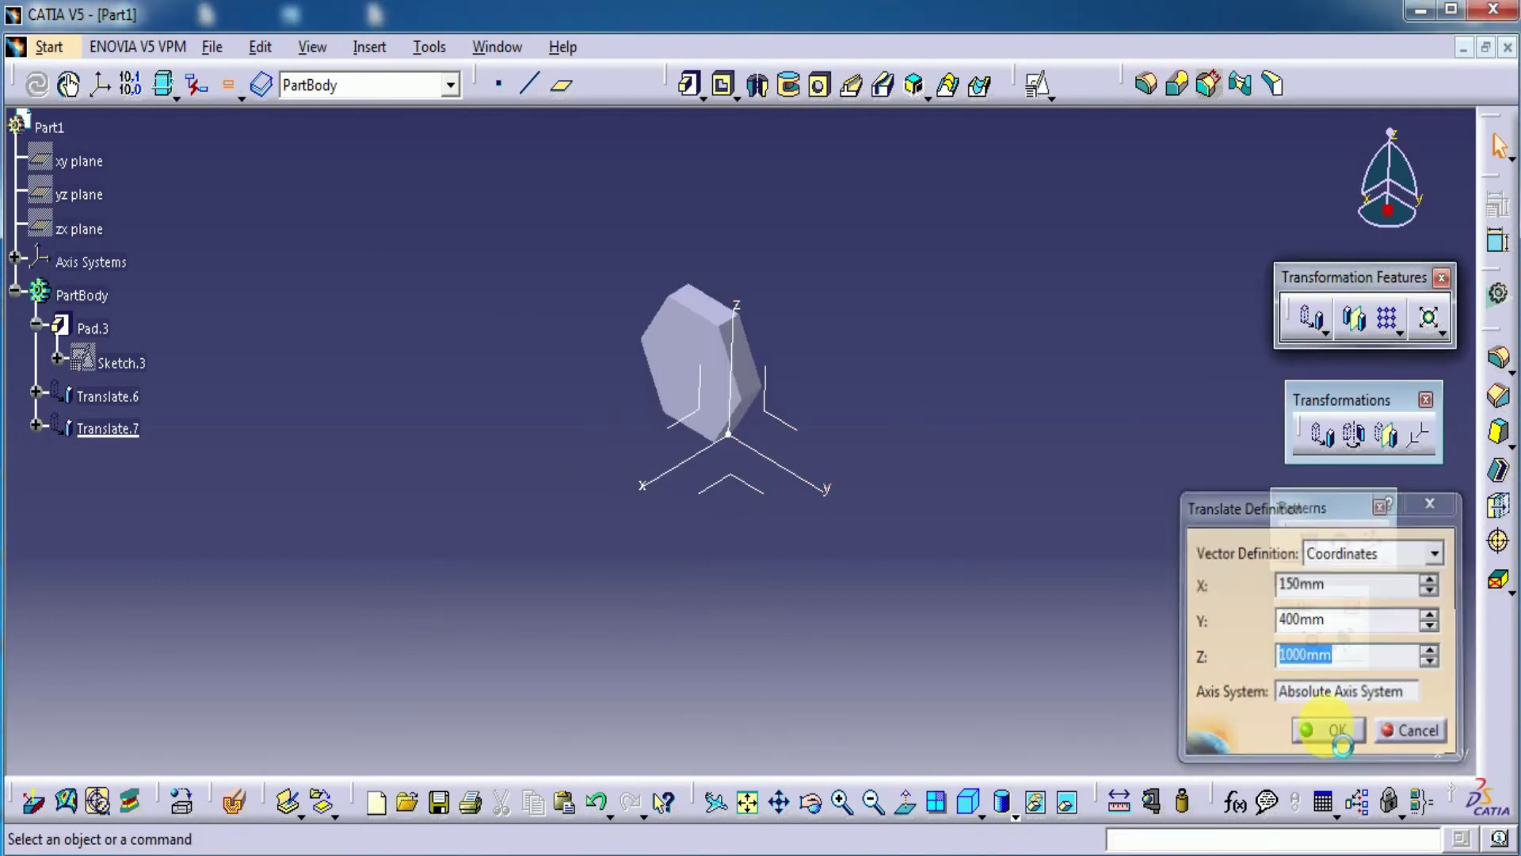
pyautogui.moveTo(795, 502); pyautogui.dragTo(854, 425, button='middle')
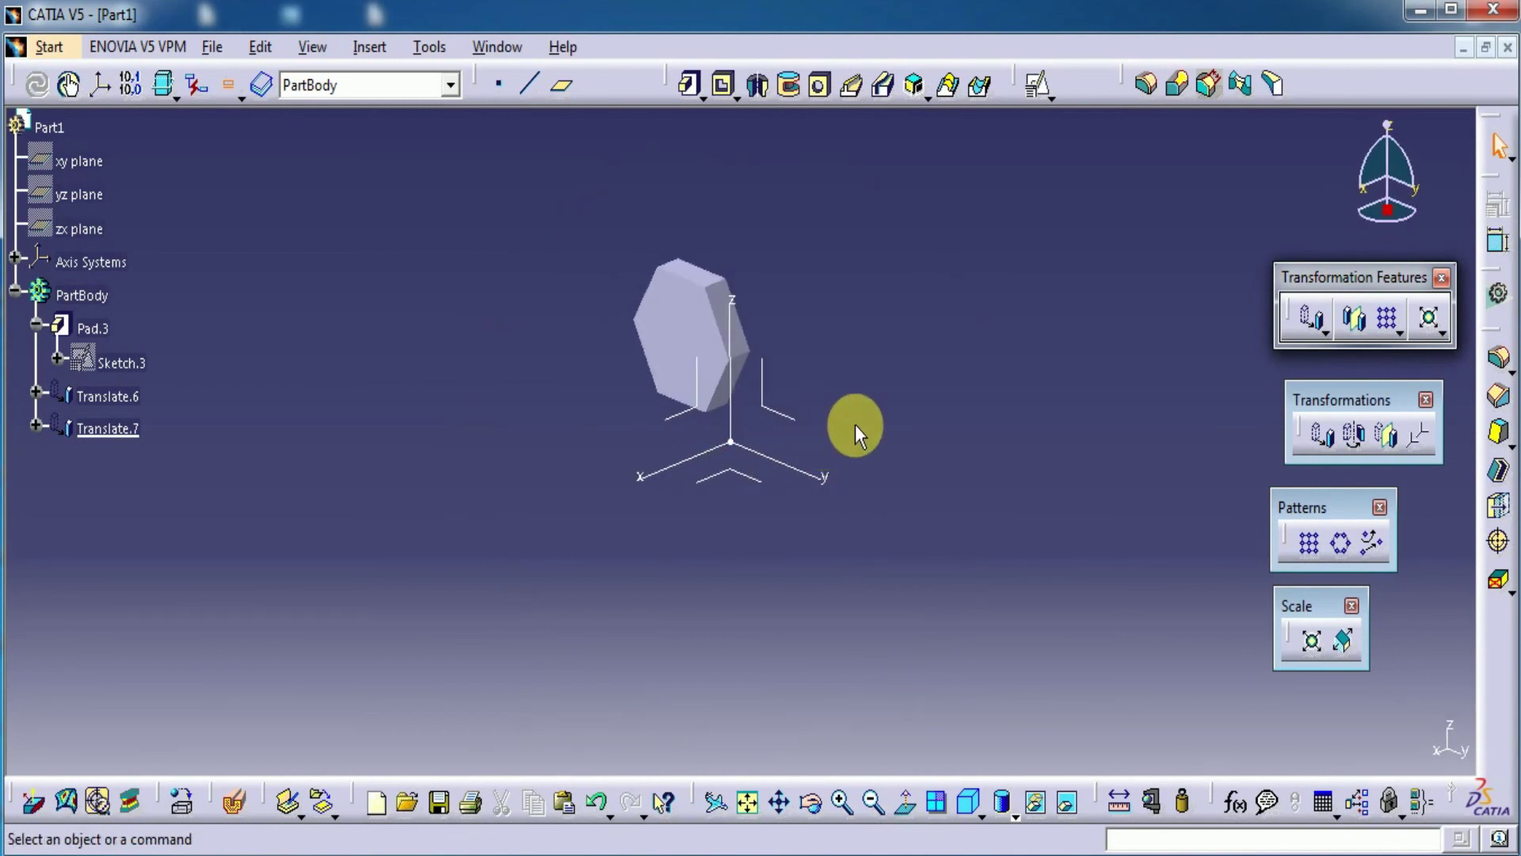